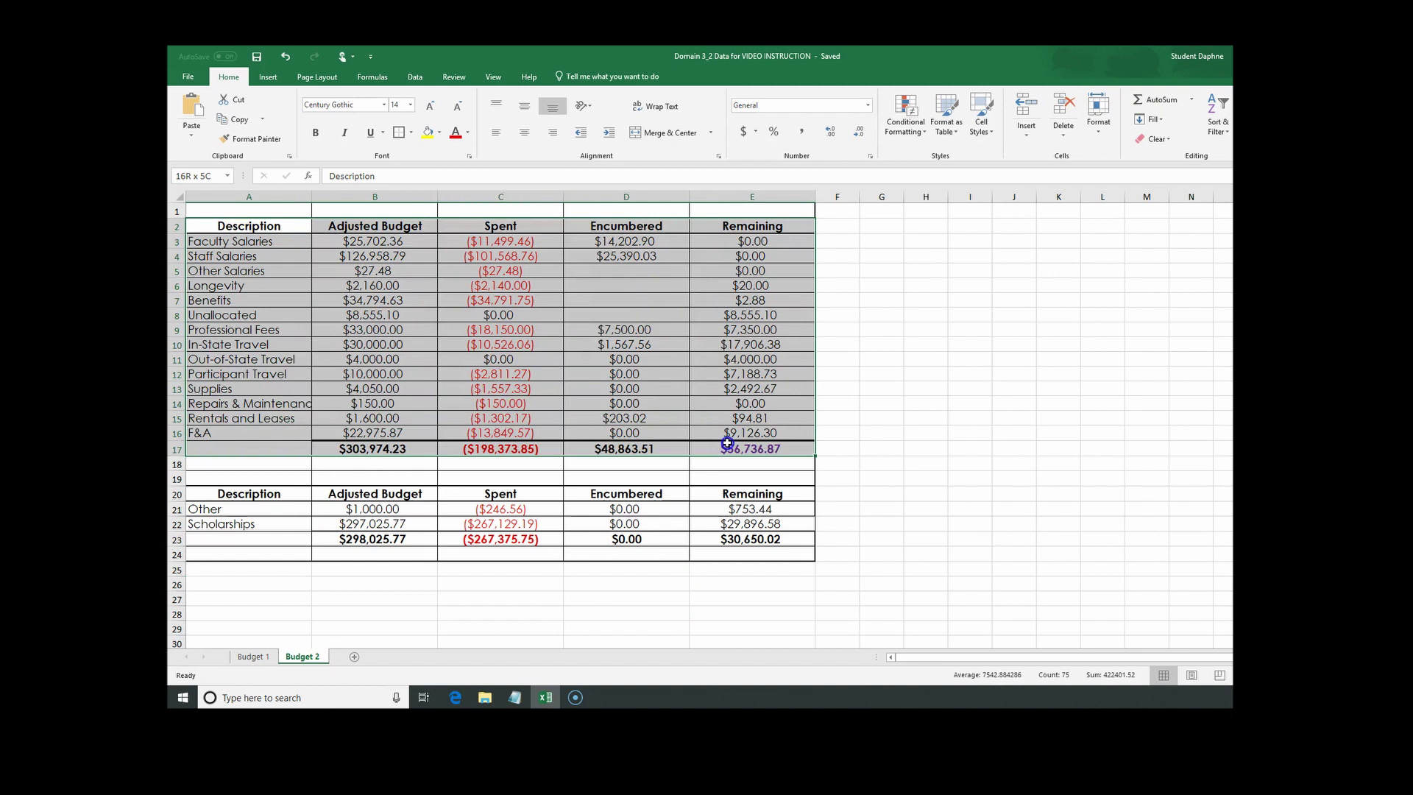
# Step: Convert the range A2:E17 on the Budget 2 sheet into a table with headers
pyautogui.moveTo(728, 443); pyautogui.dragTo(727, 443)
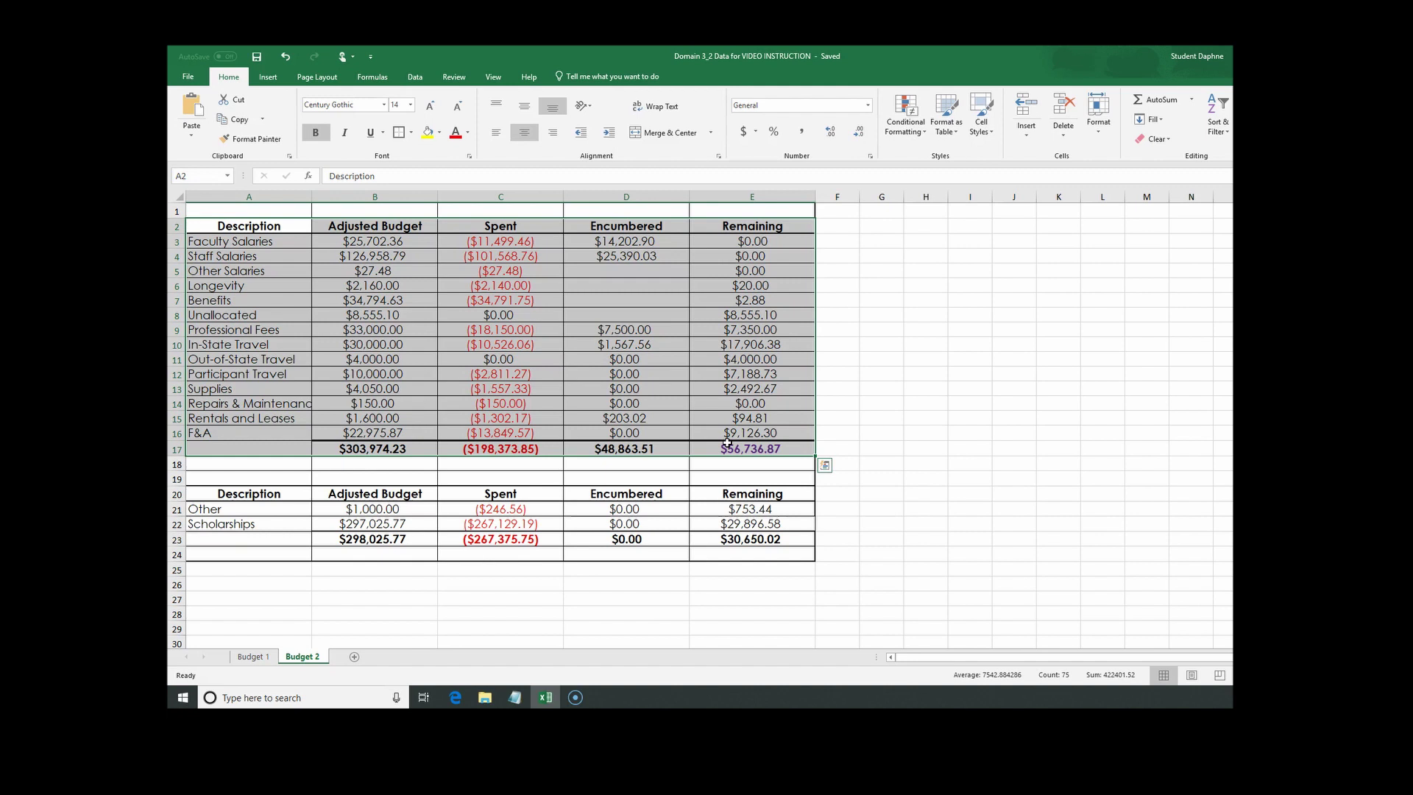
pyautogui.click(269, 77)
pyautogui.click(280, 109)
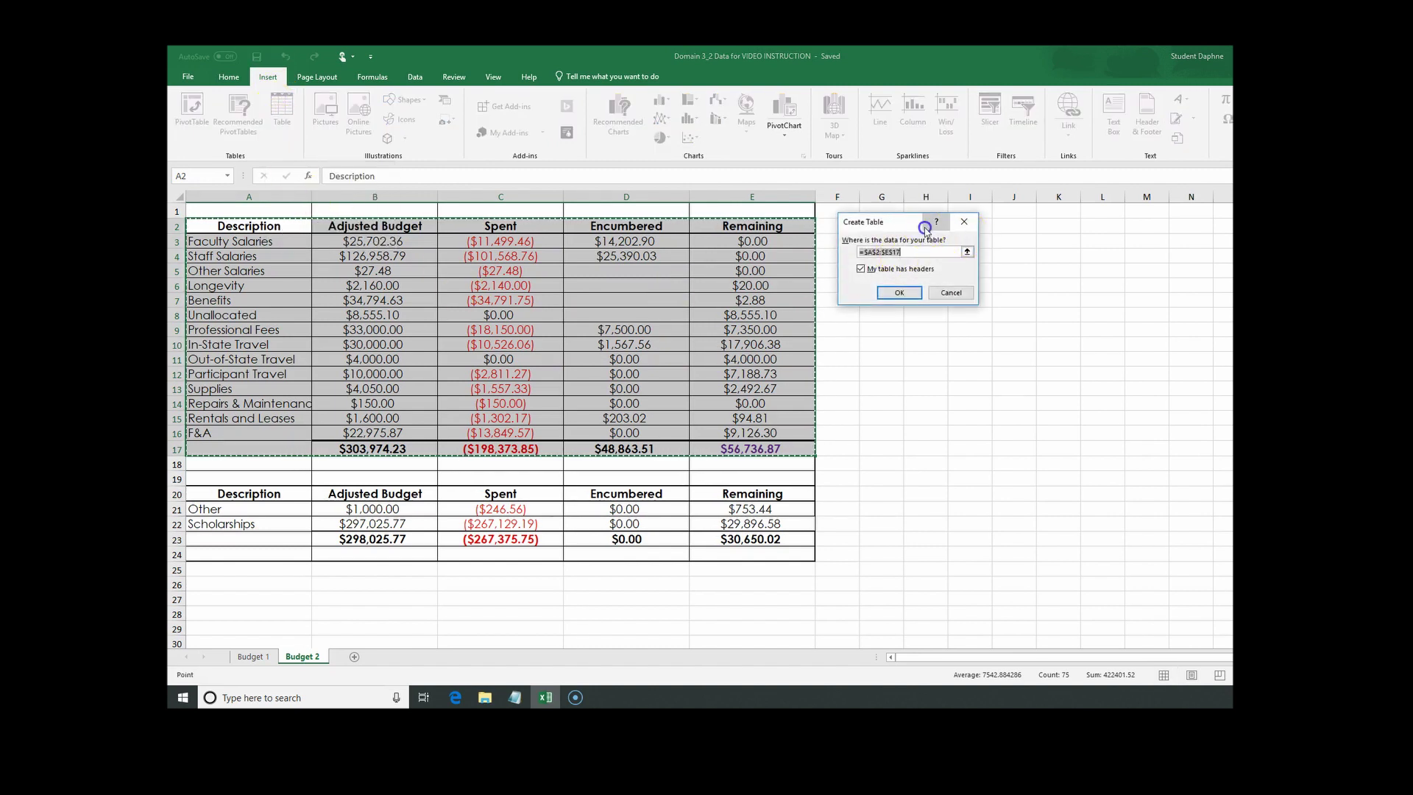
pyautogui.moveTo(893, 231); pyautogui.dragTo(885, 234)
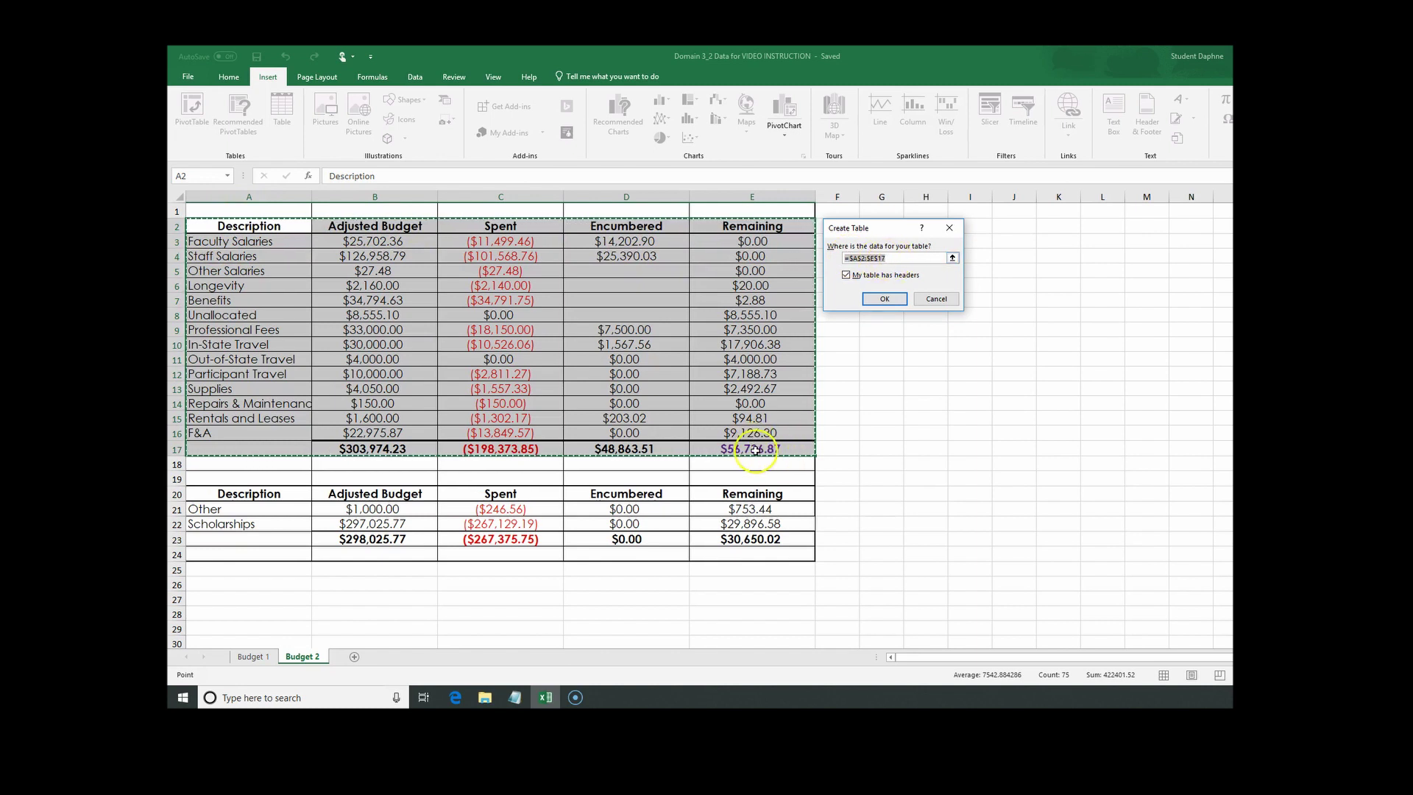
pyautogui.click(874, 258)
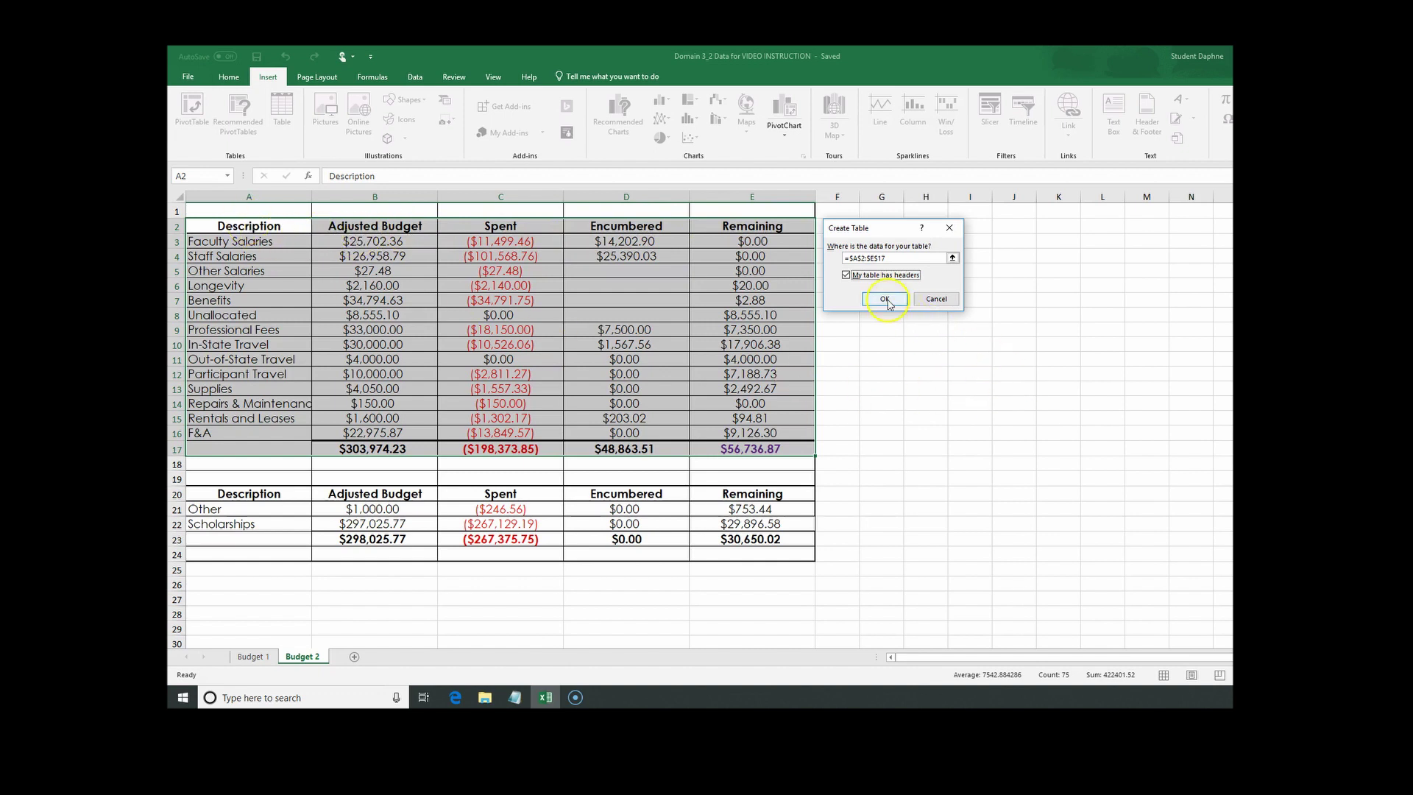
pyautogui.click(886, 299)
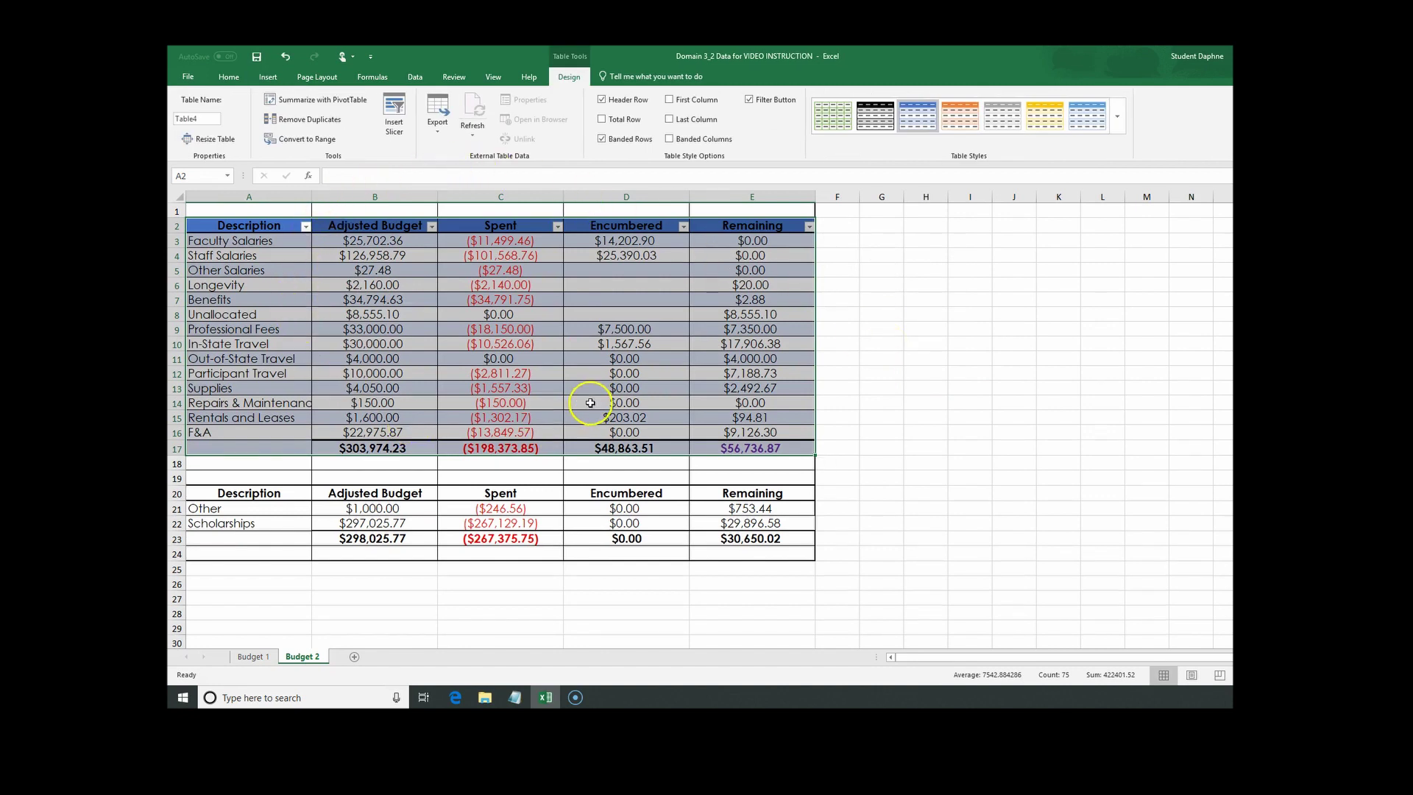
pyautogui.click(879, 292)
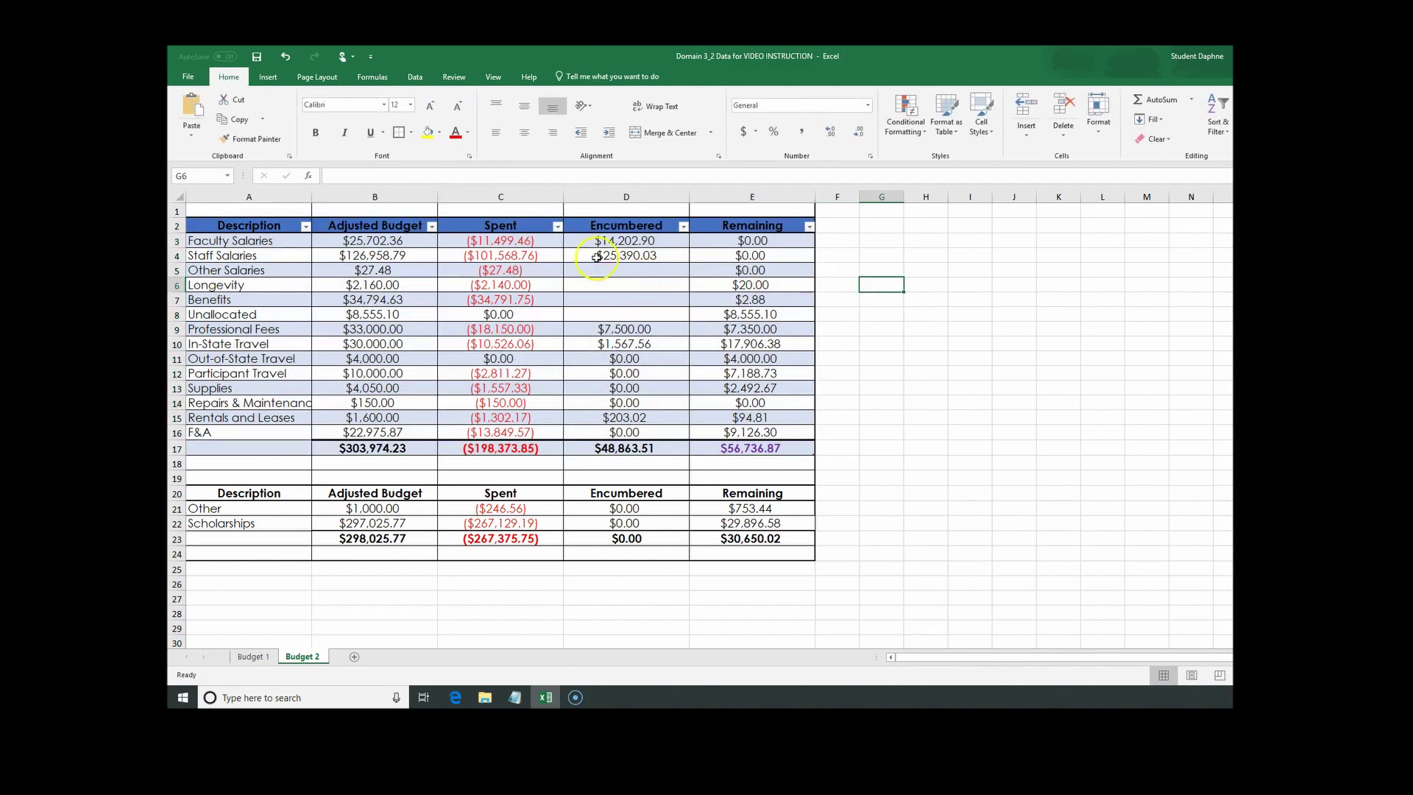
# Step: Turn the table's banded rows off and back on to compare the row shading
pyautogui.click(534, 257)
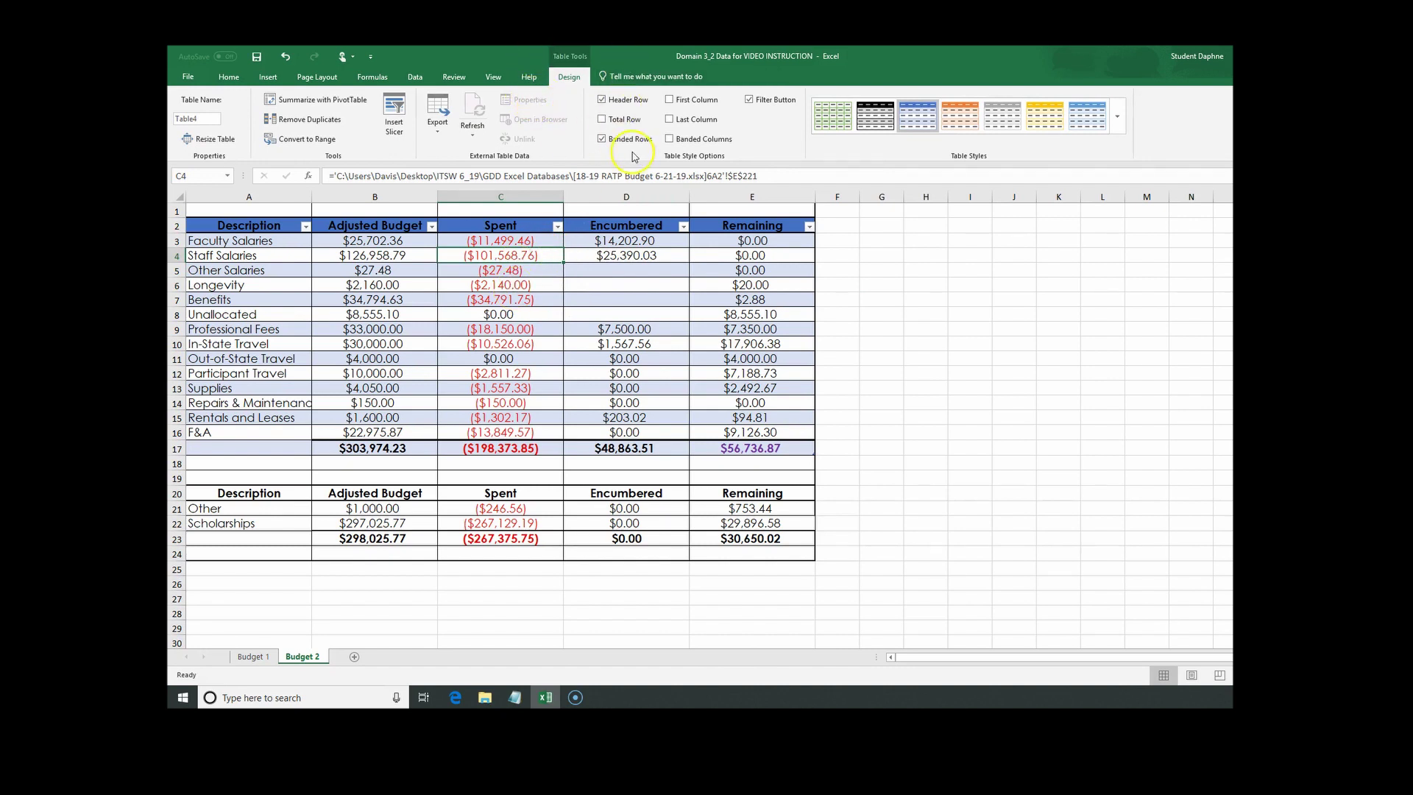
pyautogui.click(602, 140)
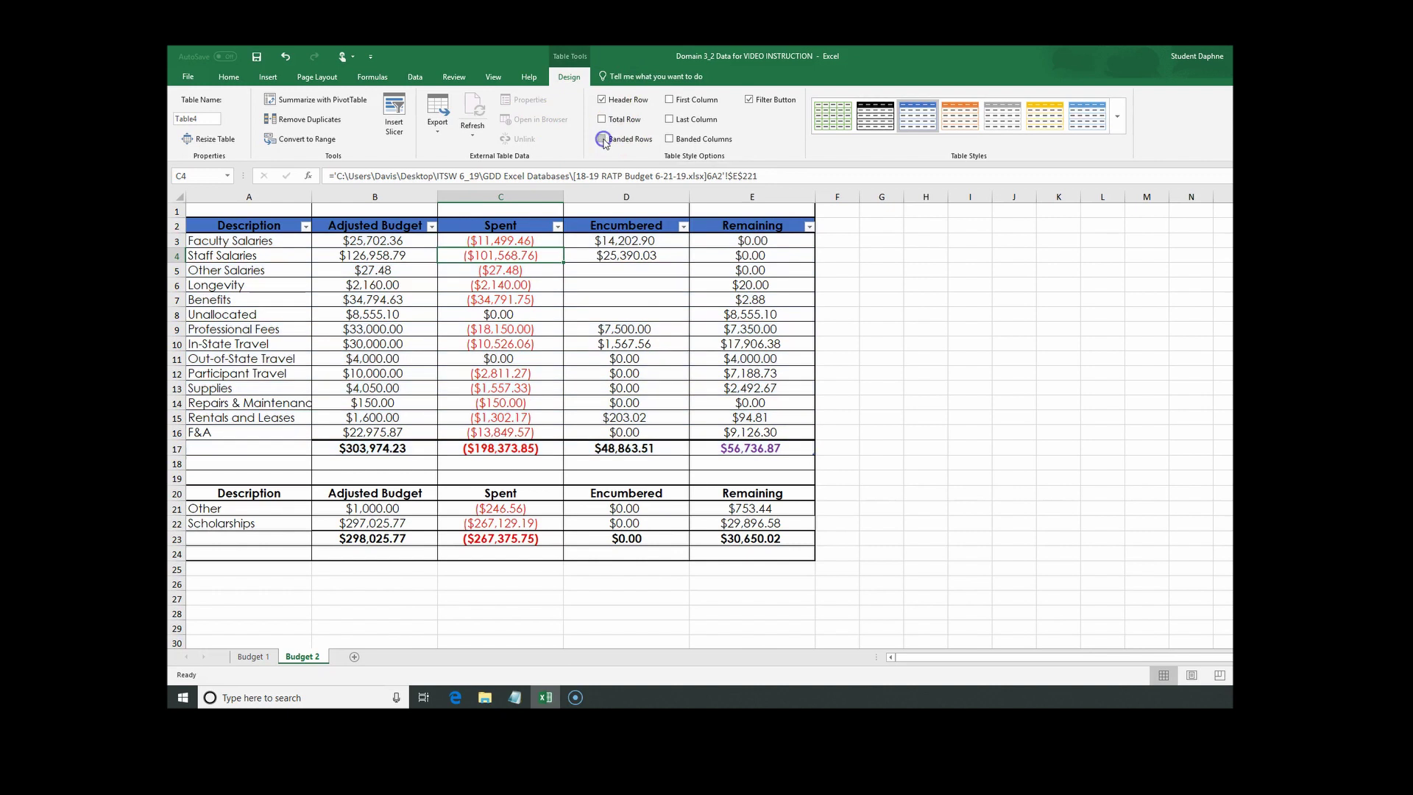
pyautogui.moveTo(599, 241); pyautogui.dragTo(596, 445)
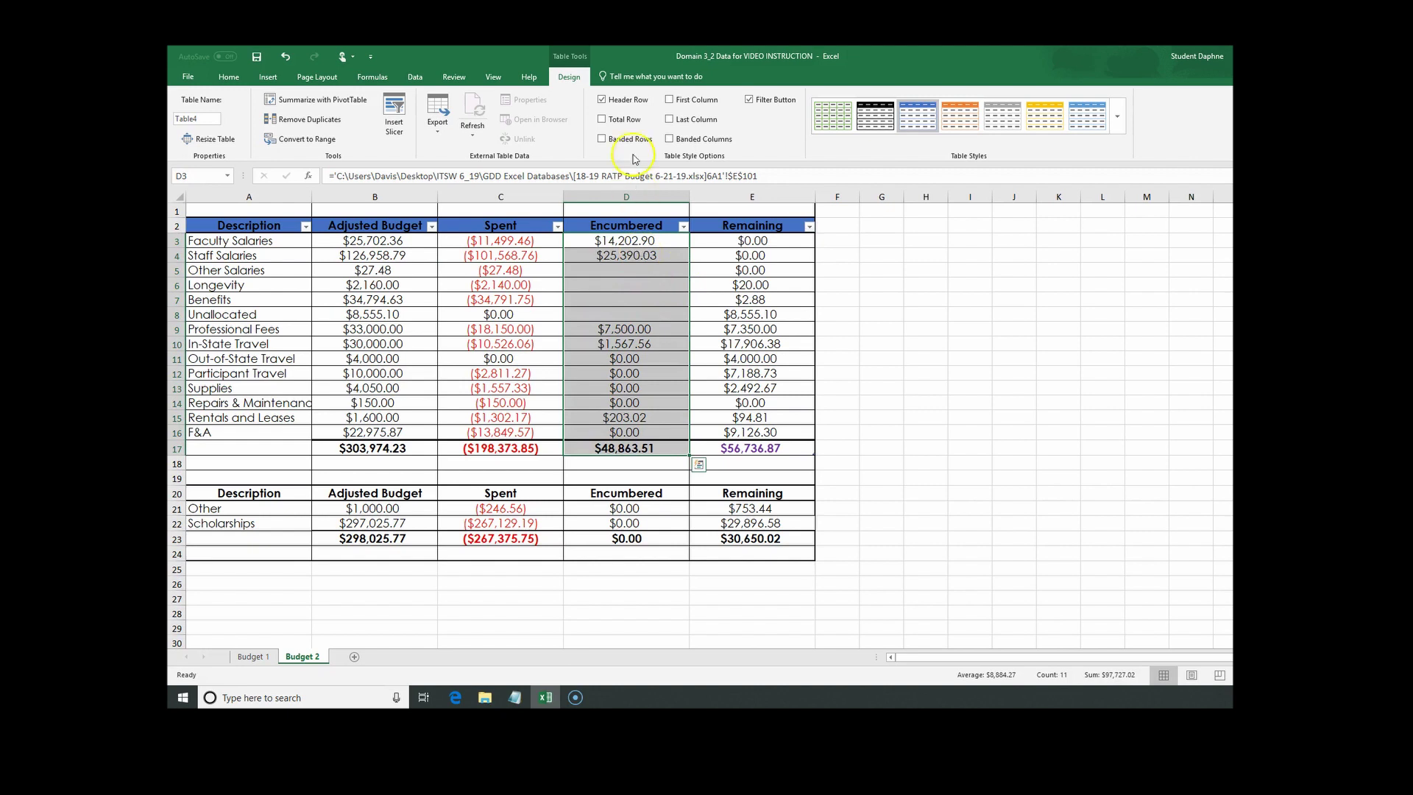
pyautogui.click(601, 140)
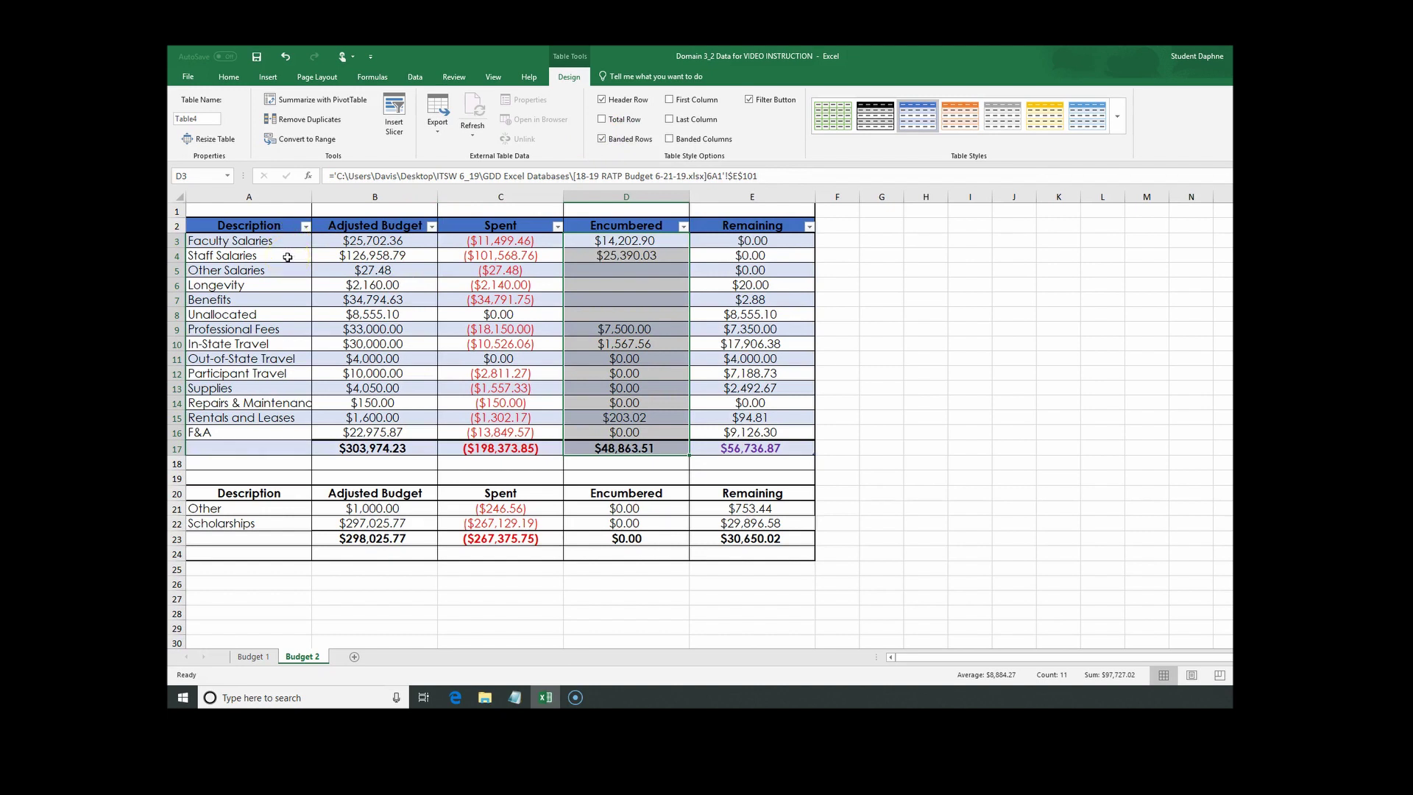
pyautogui.click(177, 271)
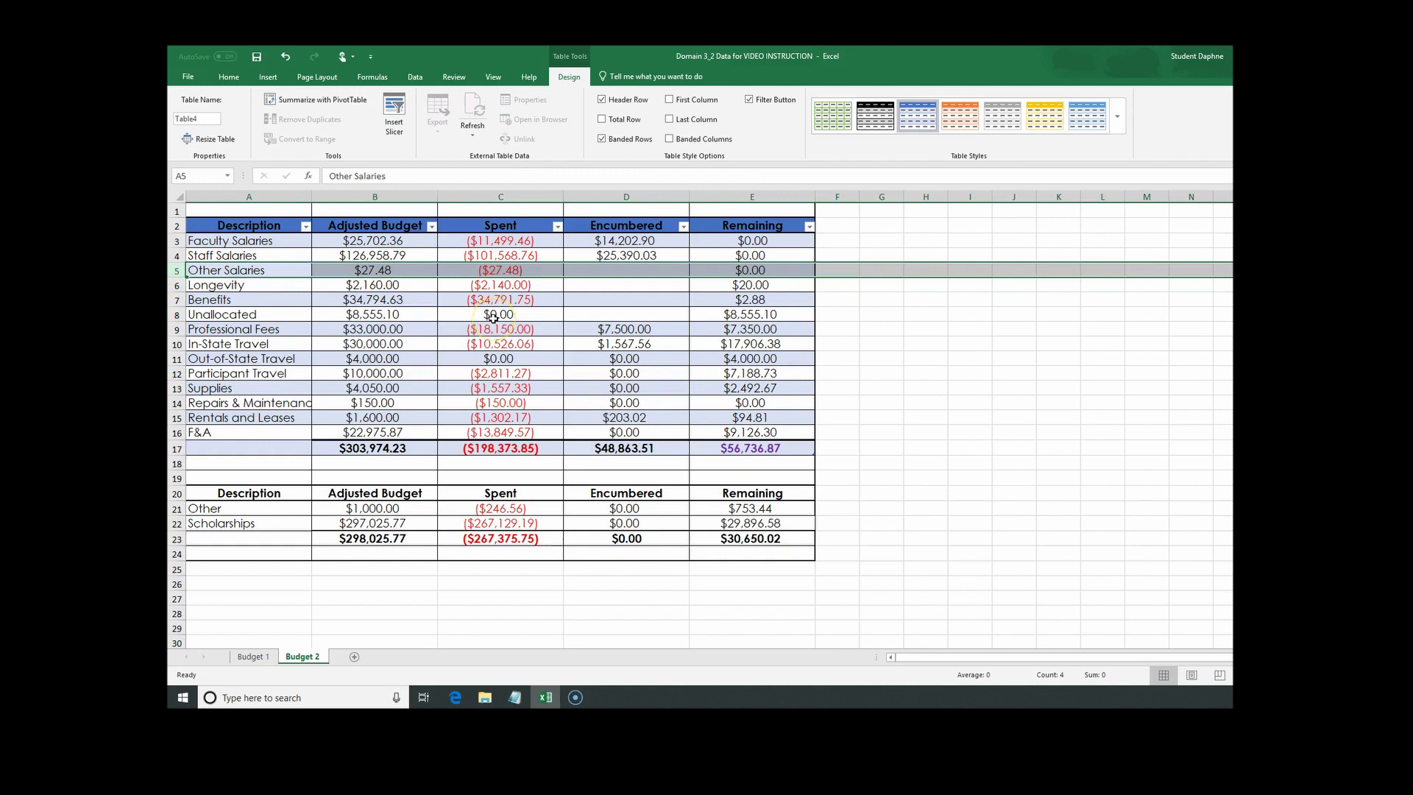
pyautogui.click(445, 247)
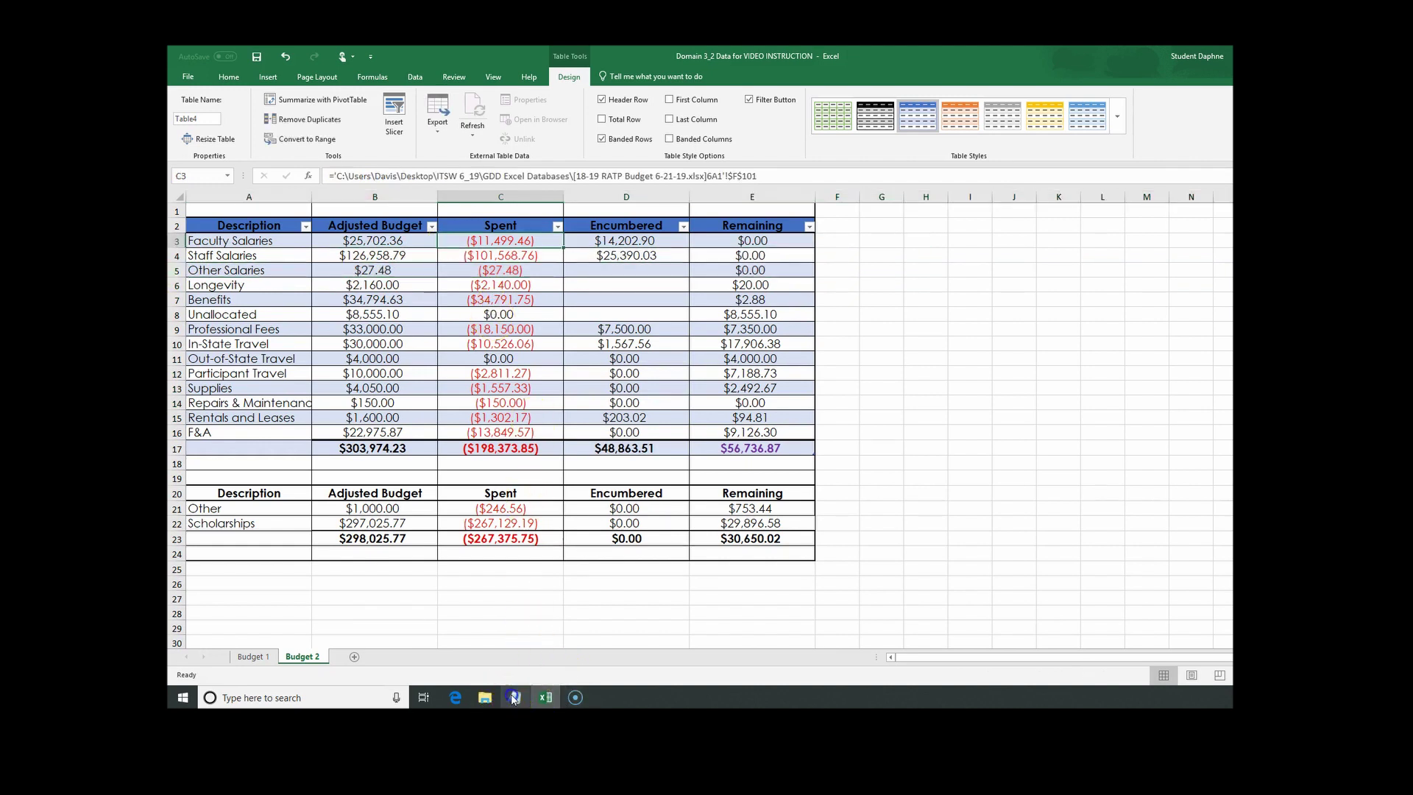
# Step: Check the topic list in Notepad and apply the Brown, Table Style Dark 3 style to the table
pyautogui.click(515, 697)
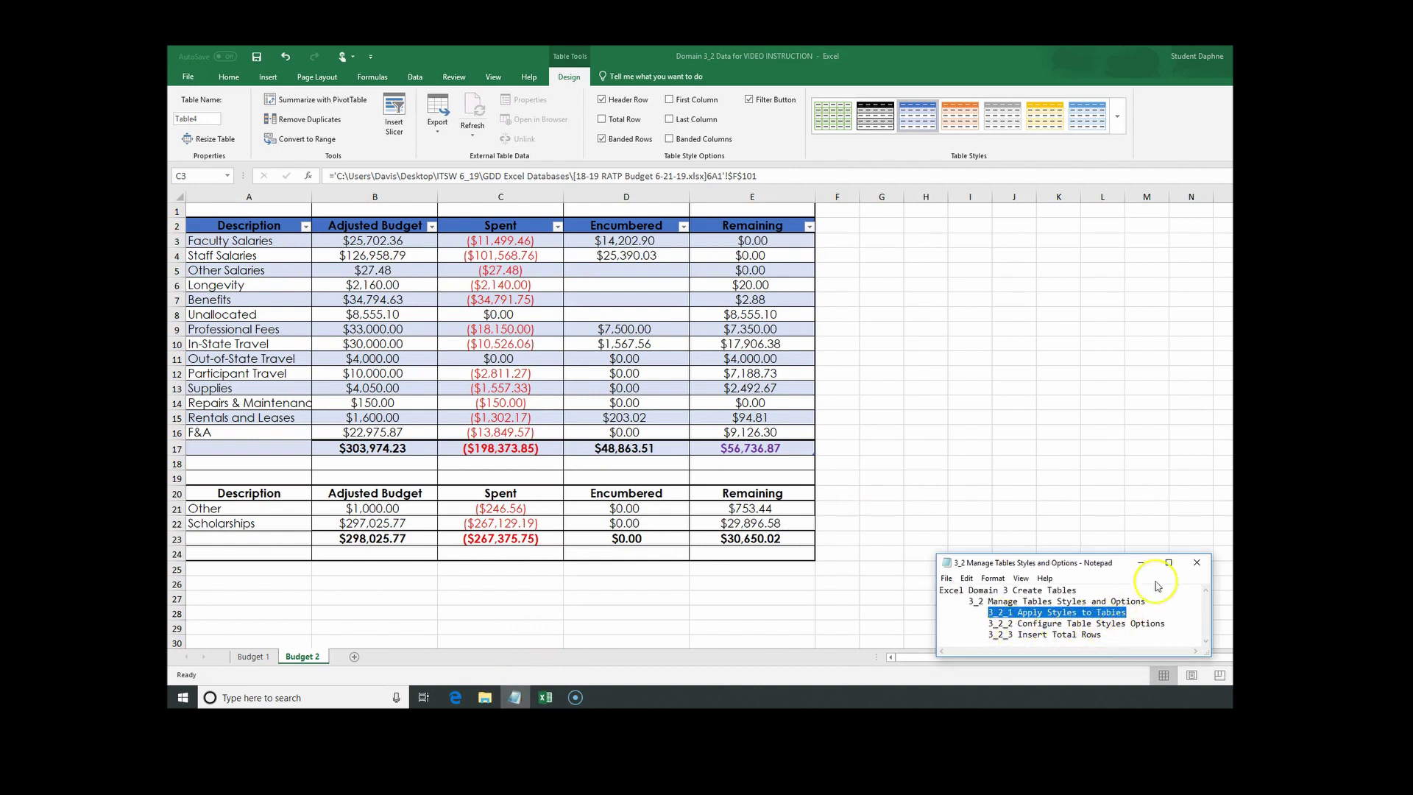
pyautogui.click(1141, 562)
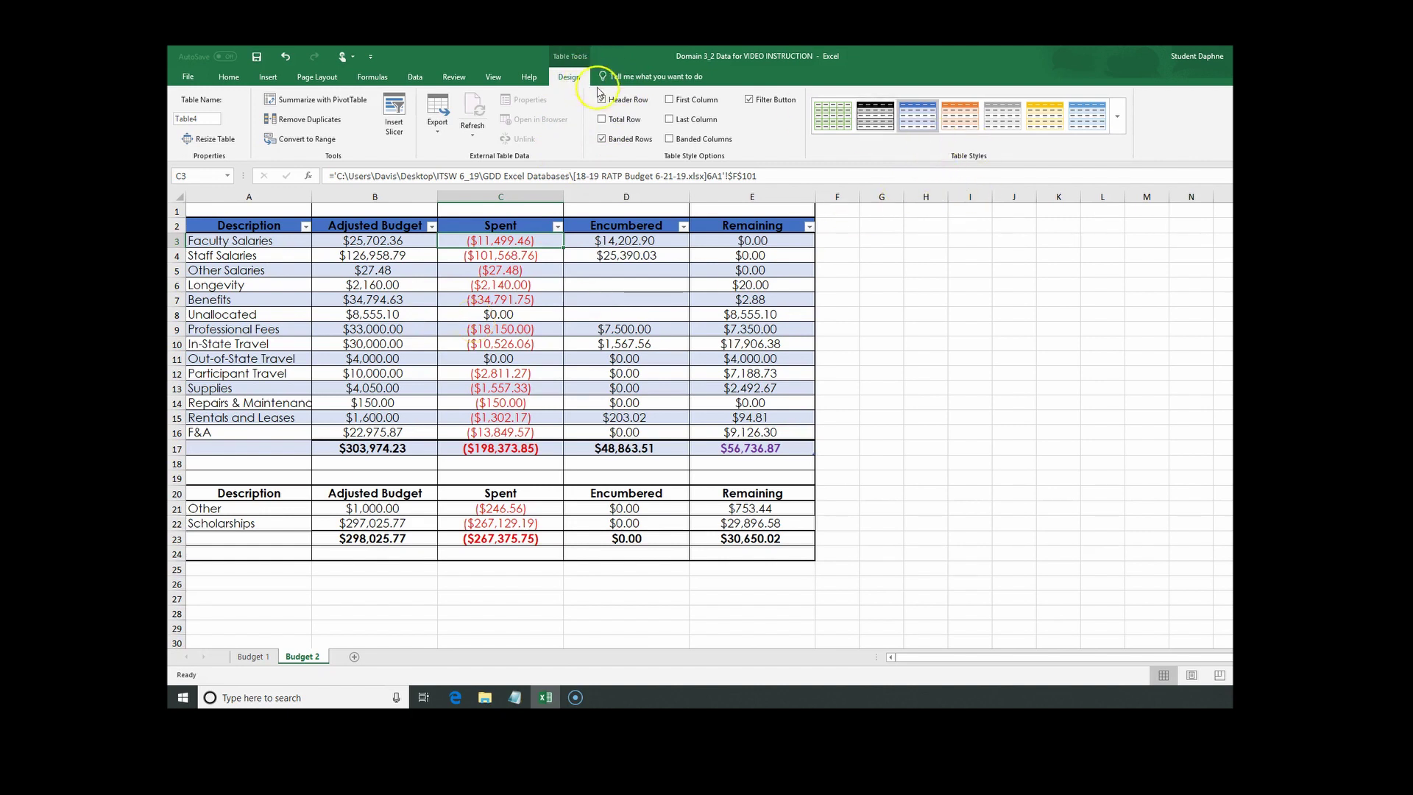
pyautogui.click(1117, 118)
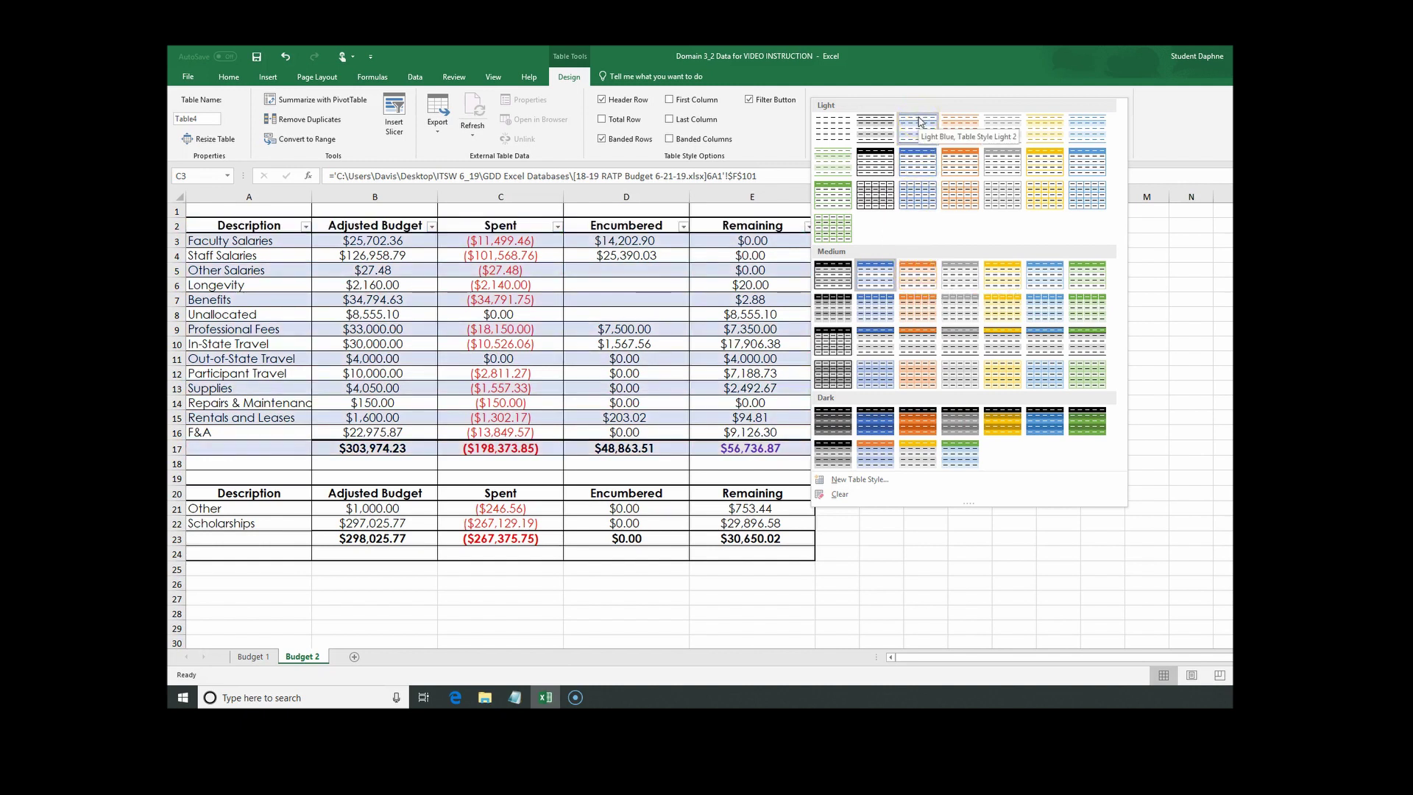
pyautogui.click(925, 437)
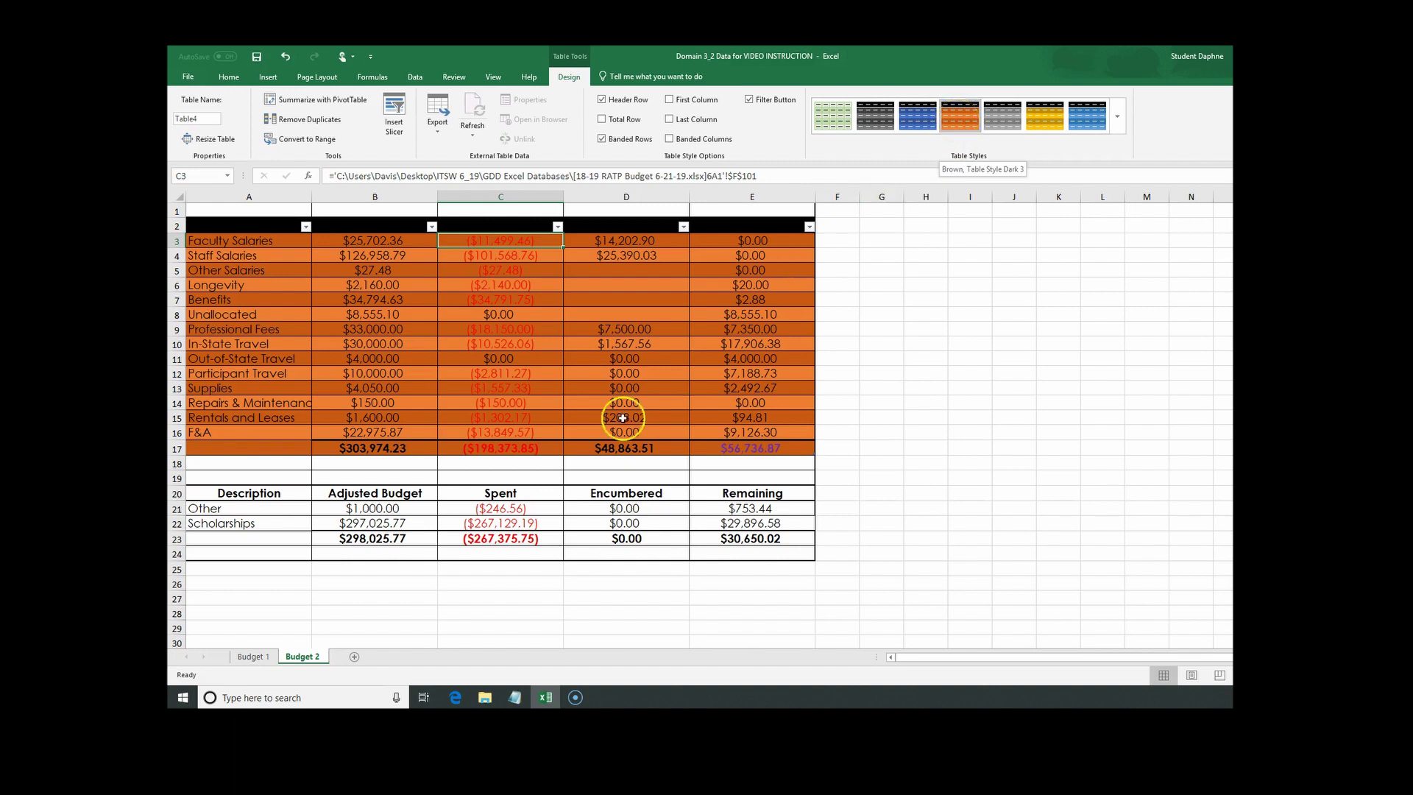
# Step: Consult the Notepad topic list again and switch the table's header row off and back on
pyautogui.hotkey('alt', 'Tab')
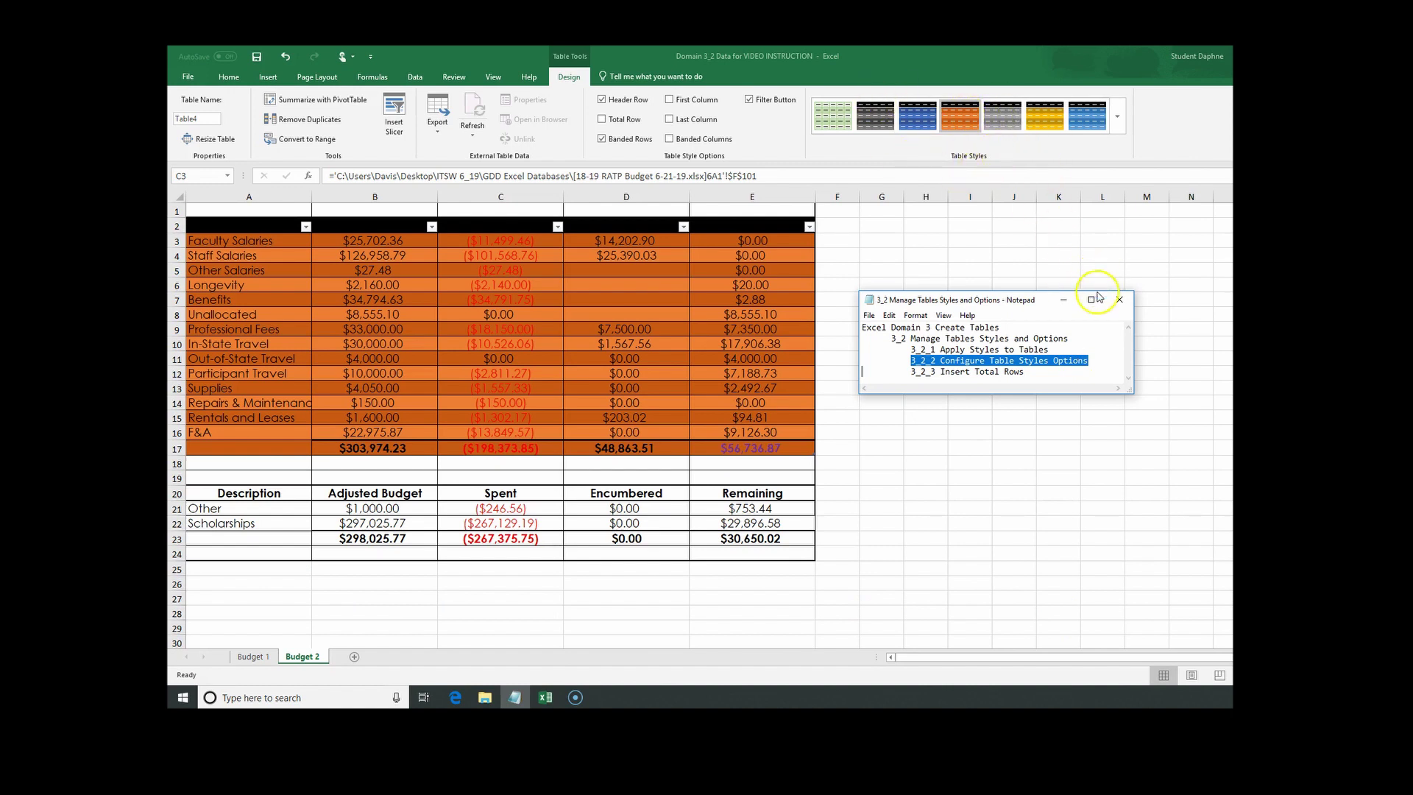
pyautogui.click(1062, 299)
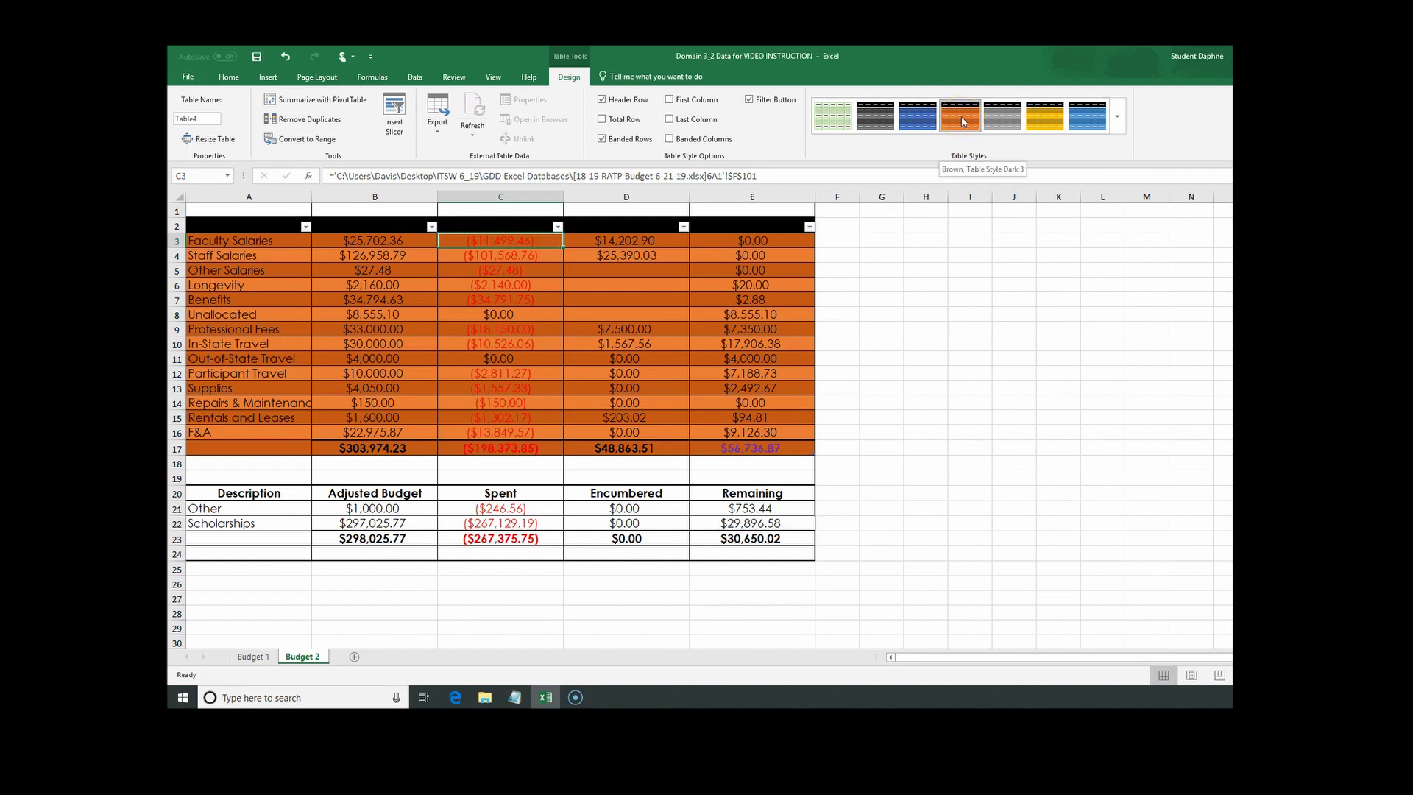
pyautogui.click(961, 122)
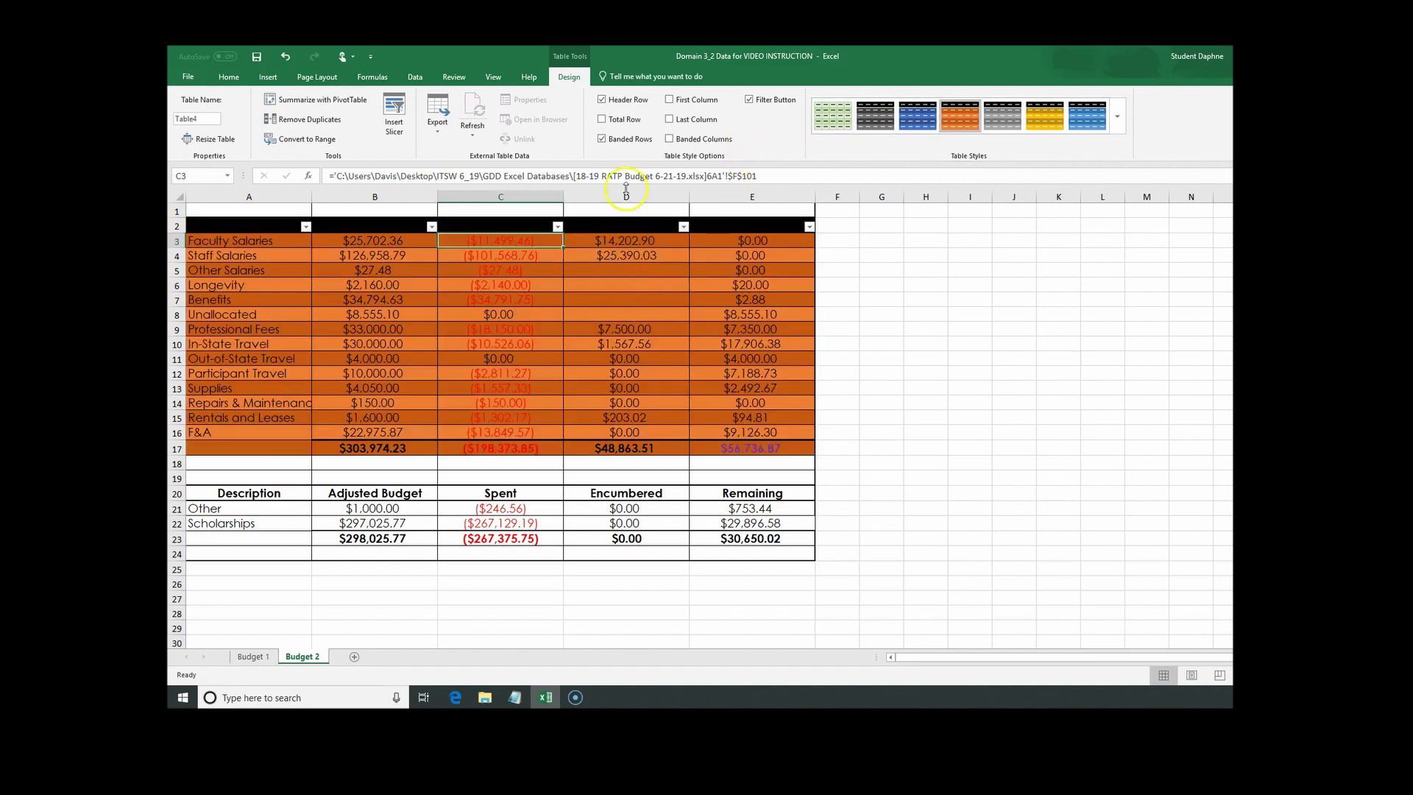
pyautogui.click(601, 100)
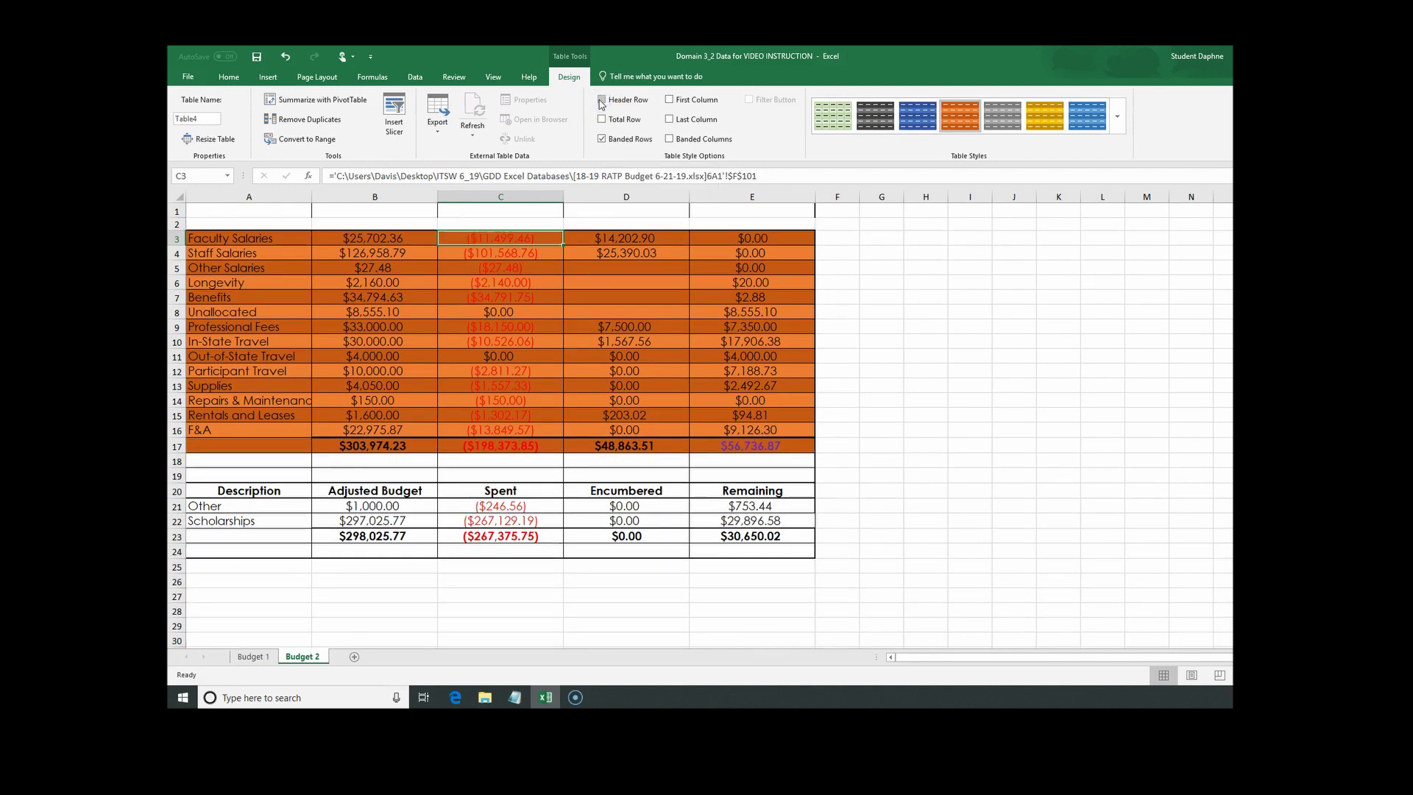
pyautogui.click(601, 100)
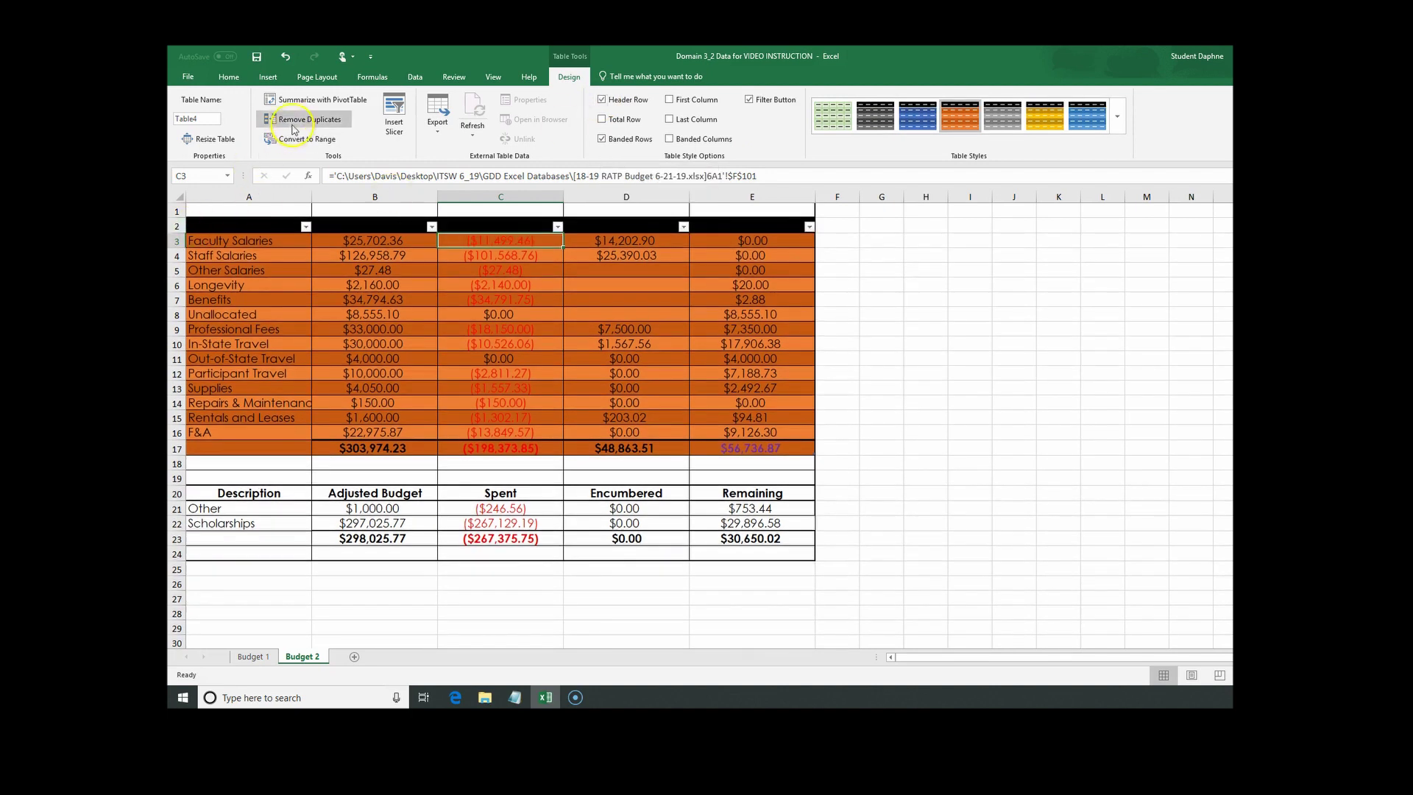
# Step: Set the font color of the header cells A2:E2 to white and save the workbook
pyautogui.click(229, 77)
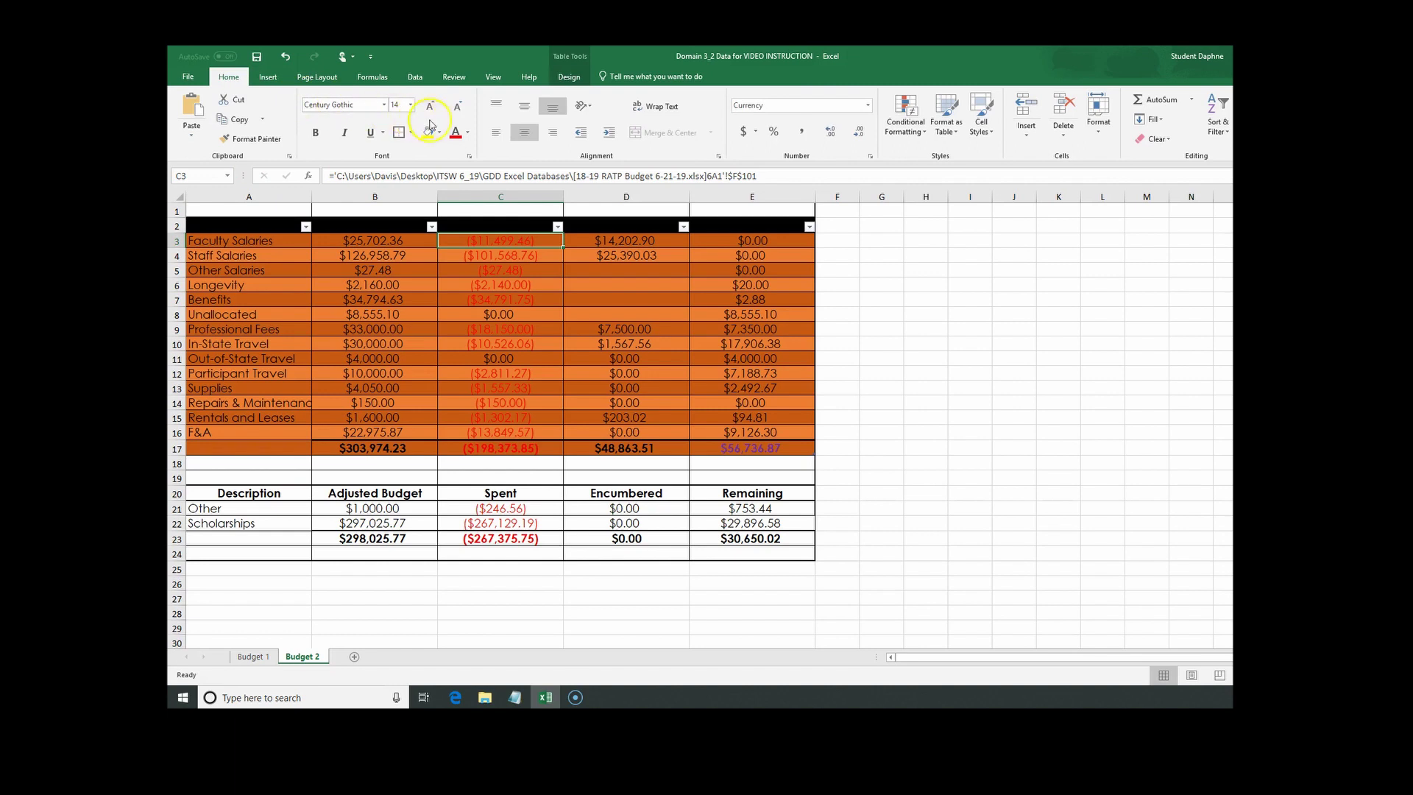
pyautogui.click(468, 132)
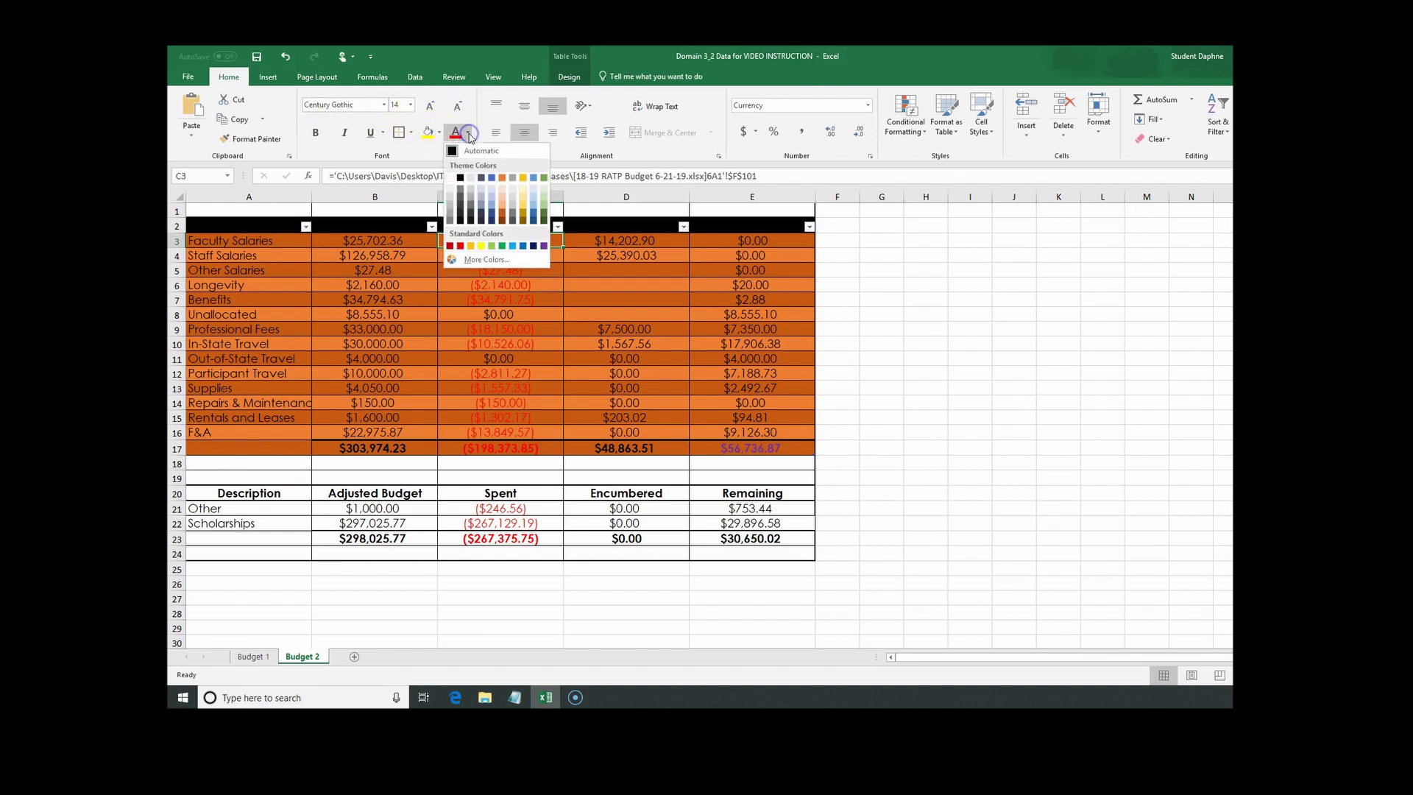
pyautogui.click(451, 178)
pyautogui.click(247, 225)
pyautogui.moveTo(376, 228); pyautogui.dragTo(736, 229)
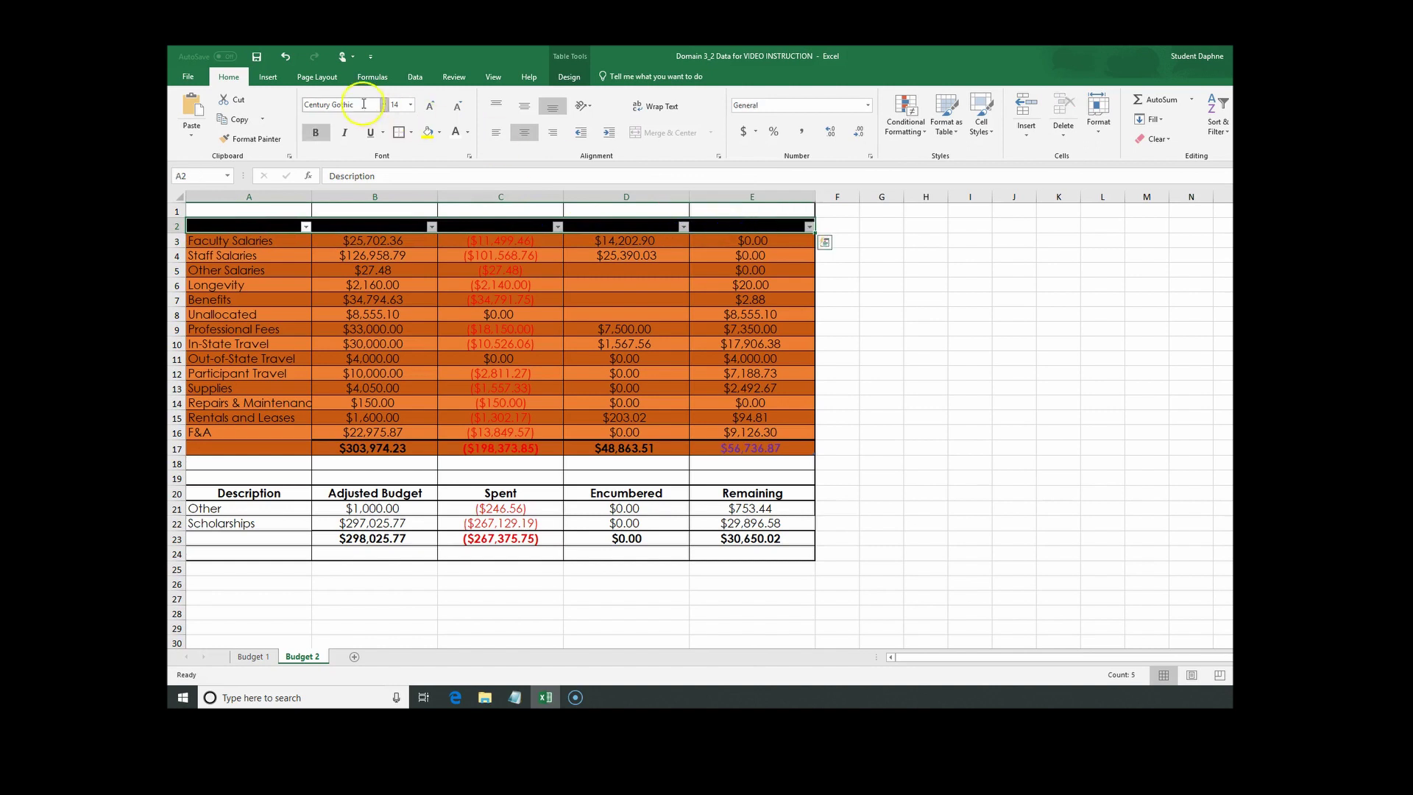
pyautogui.click(456, 133)
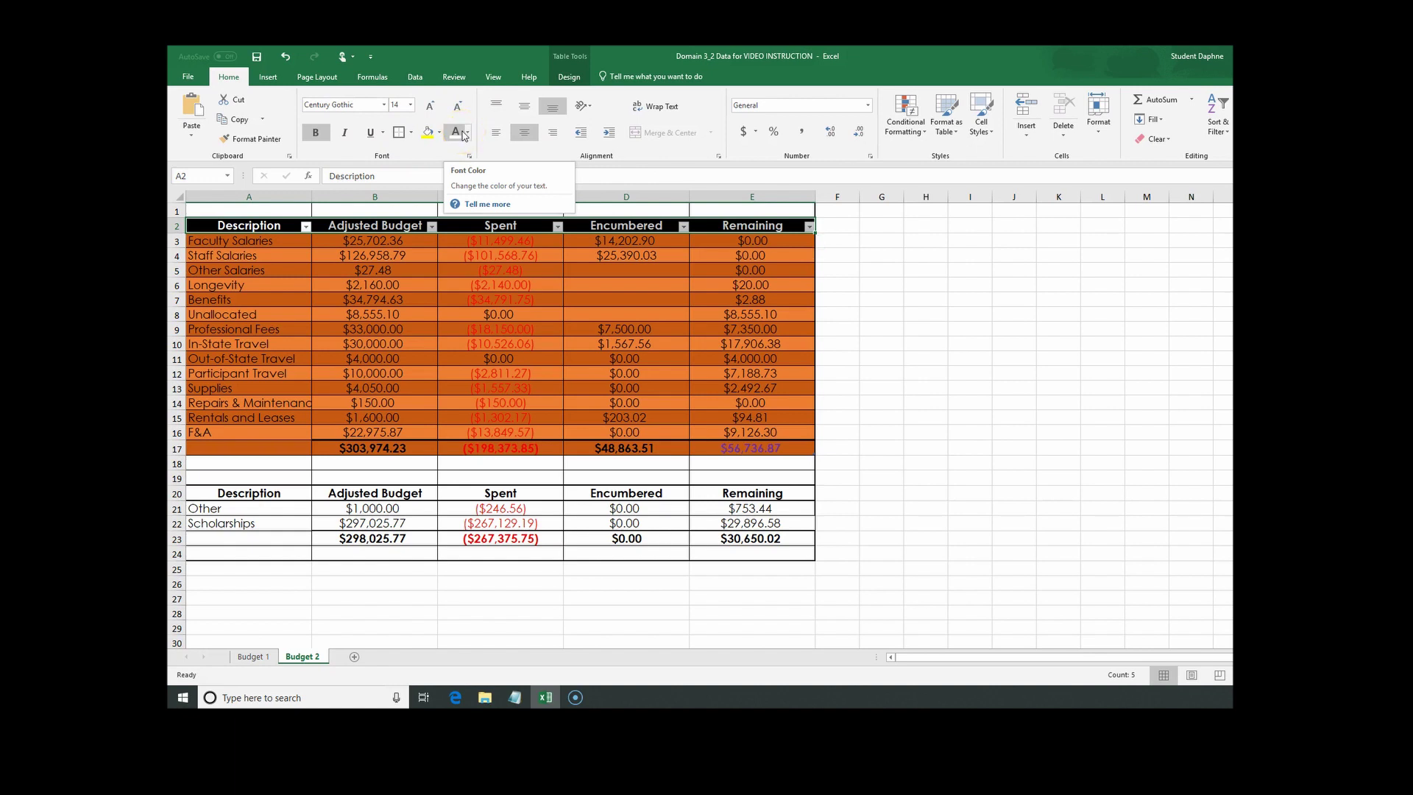
pyautogui.click(263, 59)
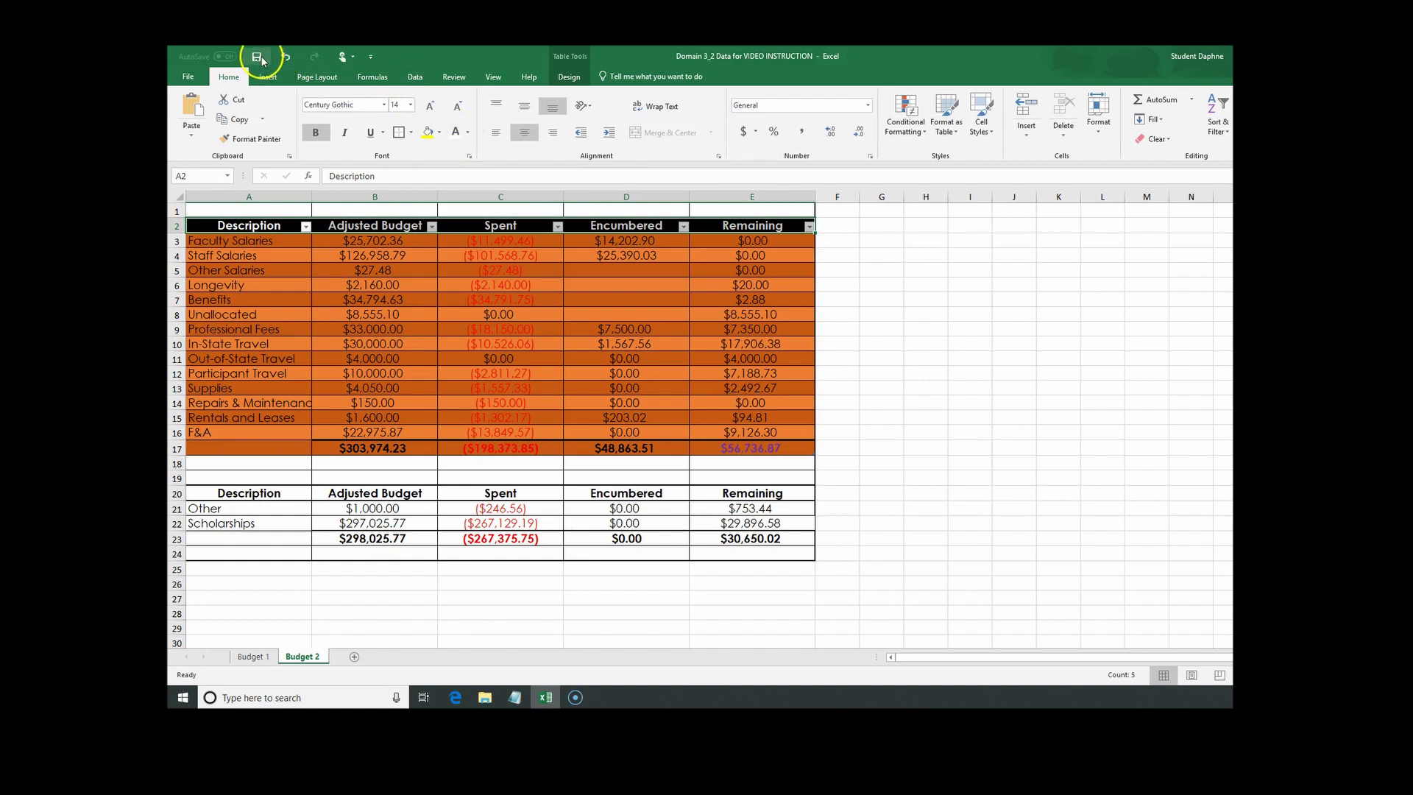
# Step: Hide the table's header row and show it again to compare its effect
pyautogui.click(566, 78)
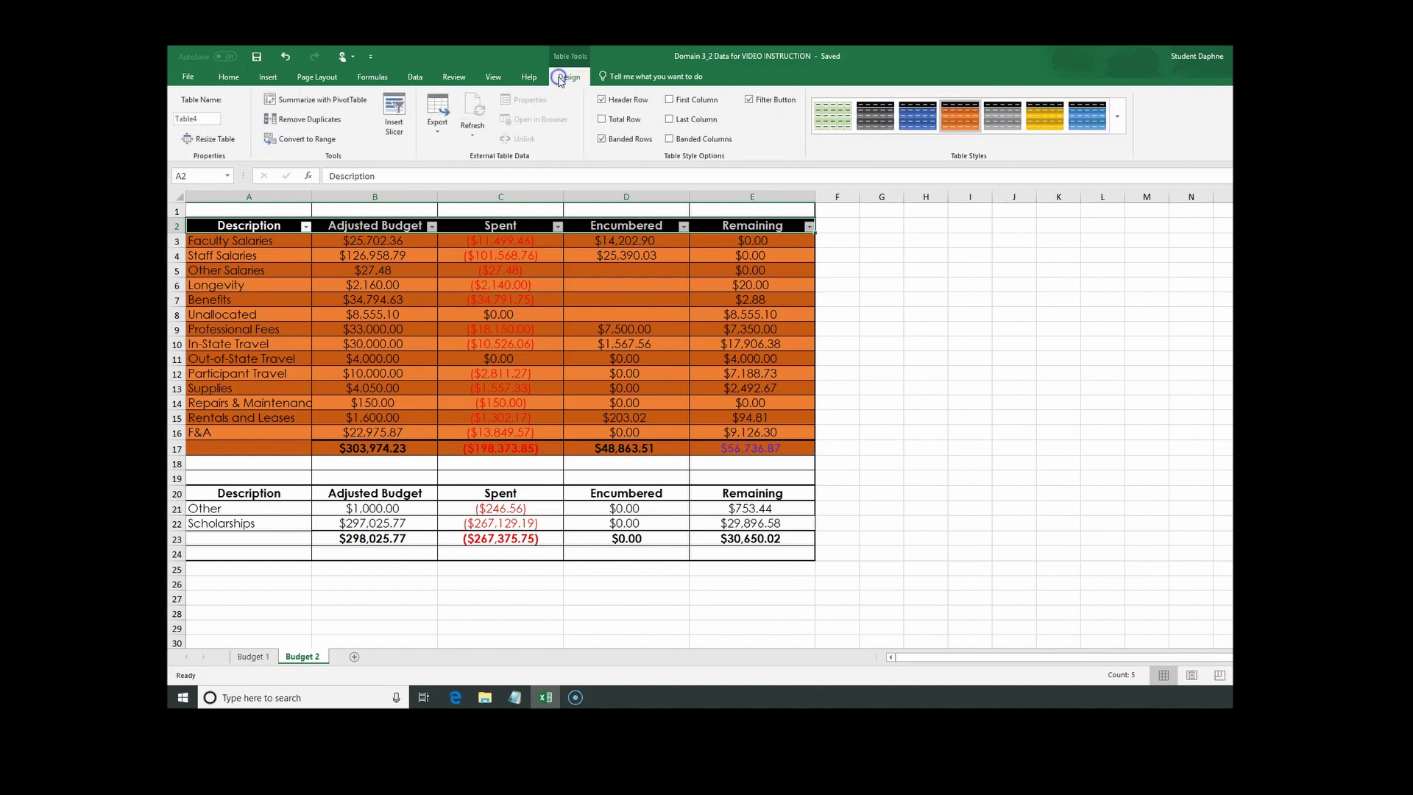
pyautogui.click(603, 100)
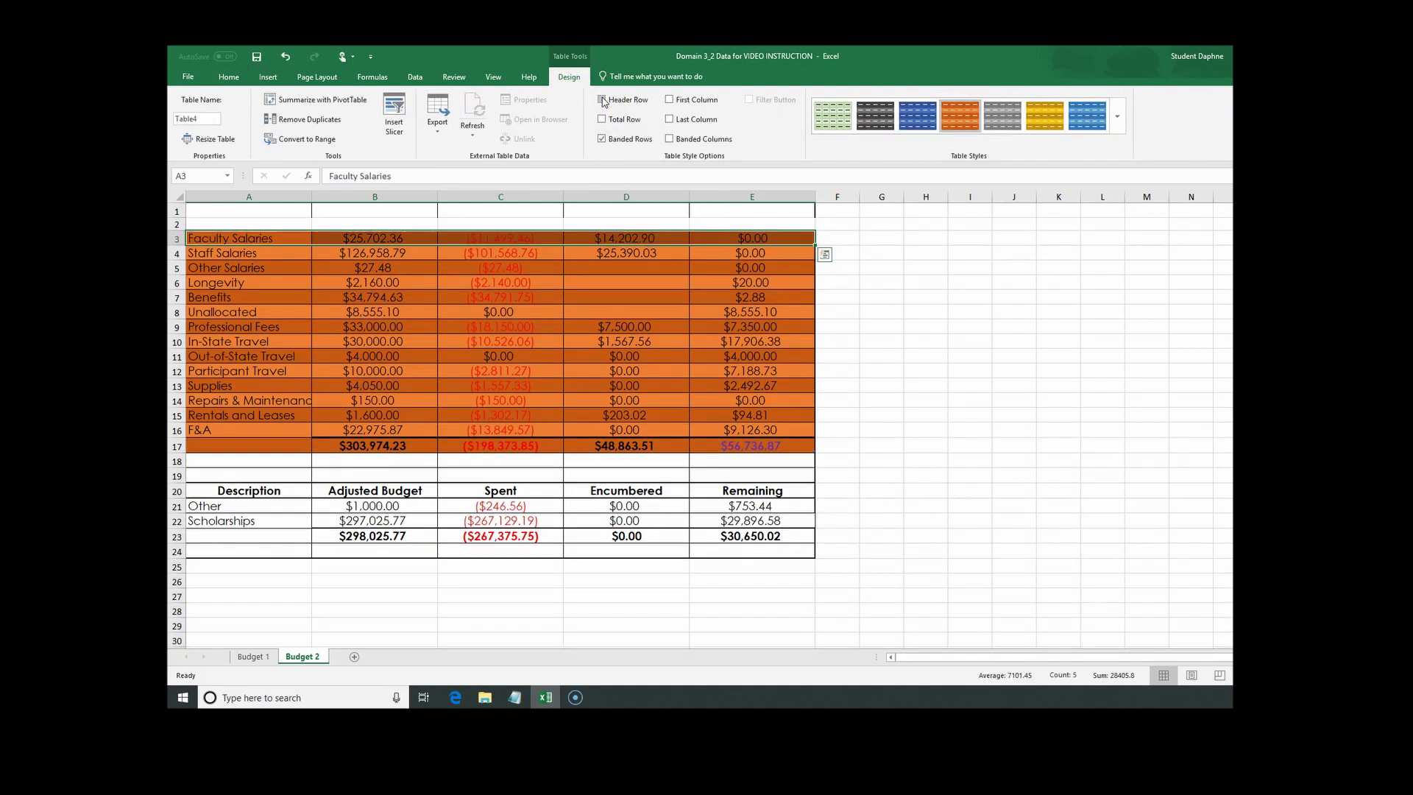
pyautogui.click(603, 100)
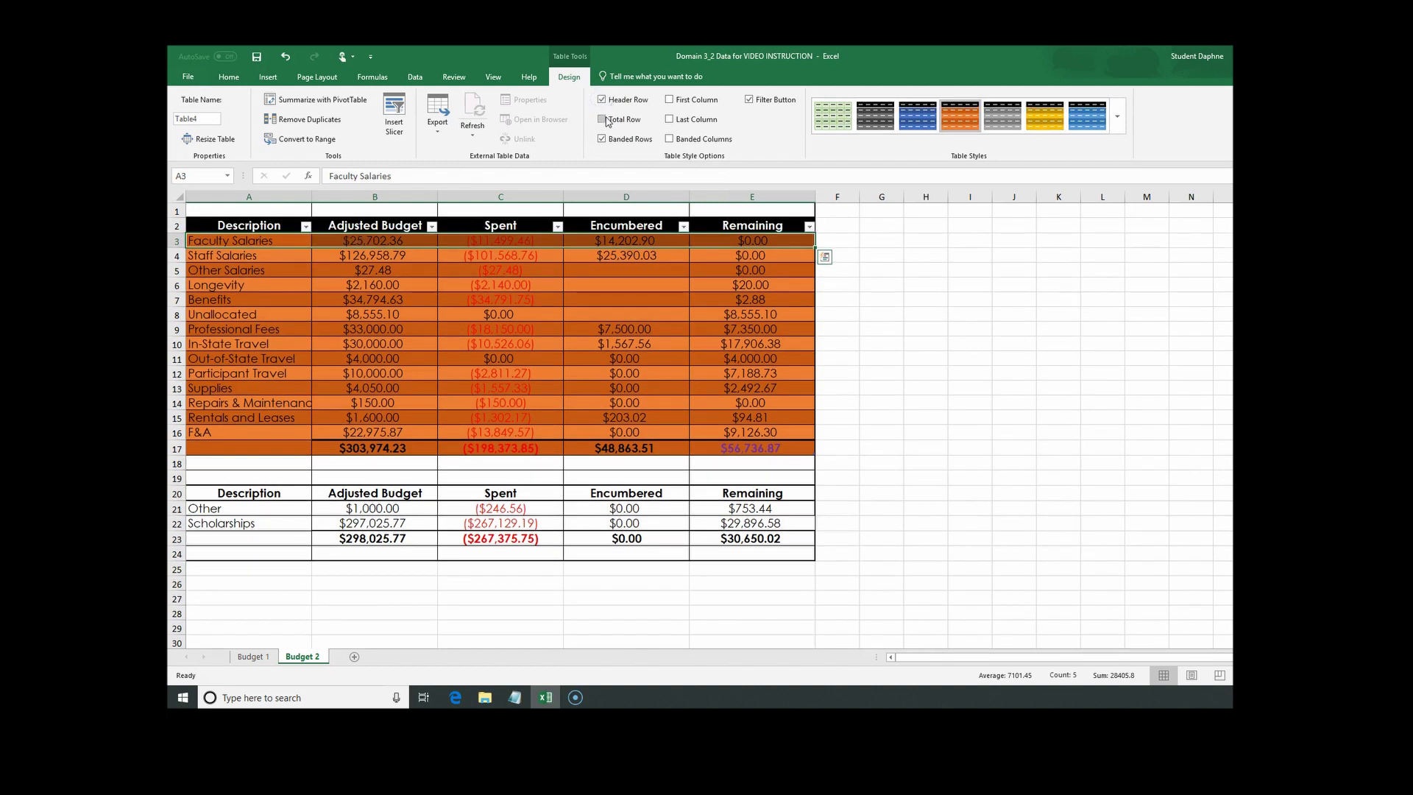
# Step: Add a total row to the table and make the Remaining column's total in E18 white
pyautogui.click(602, 120)
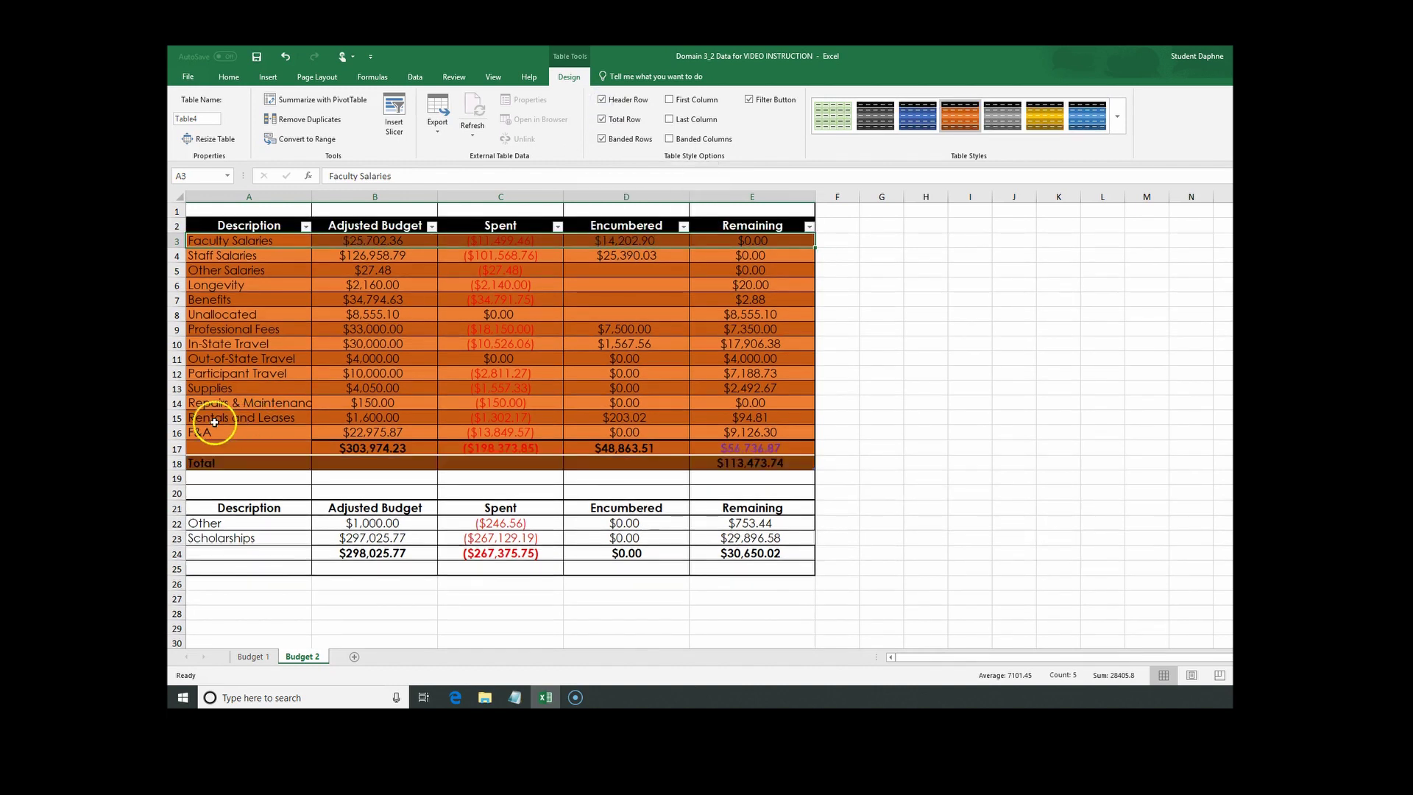
pyautogui.click(802, 460)
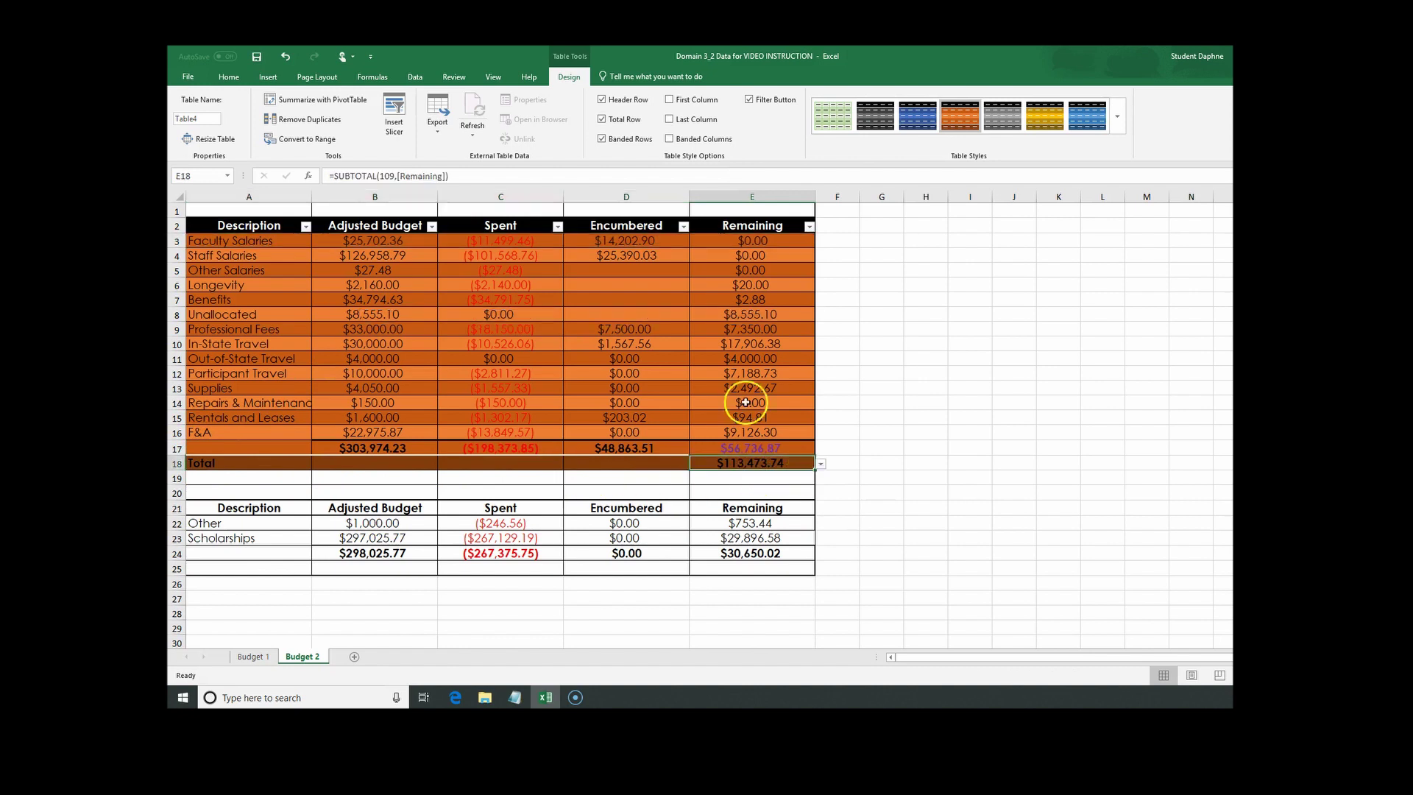
pyautogui.click(229, 77)
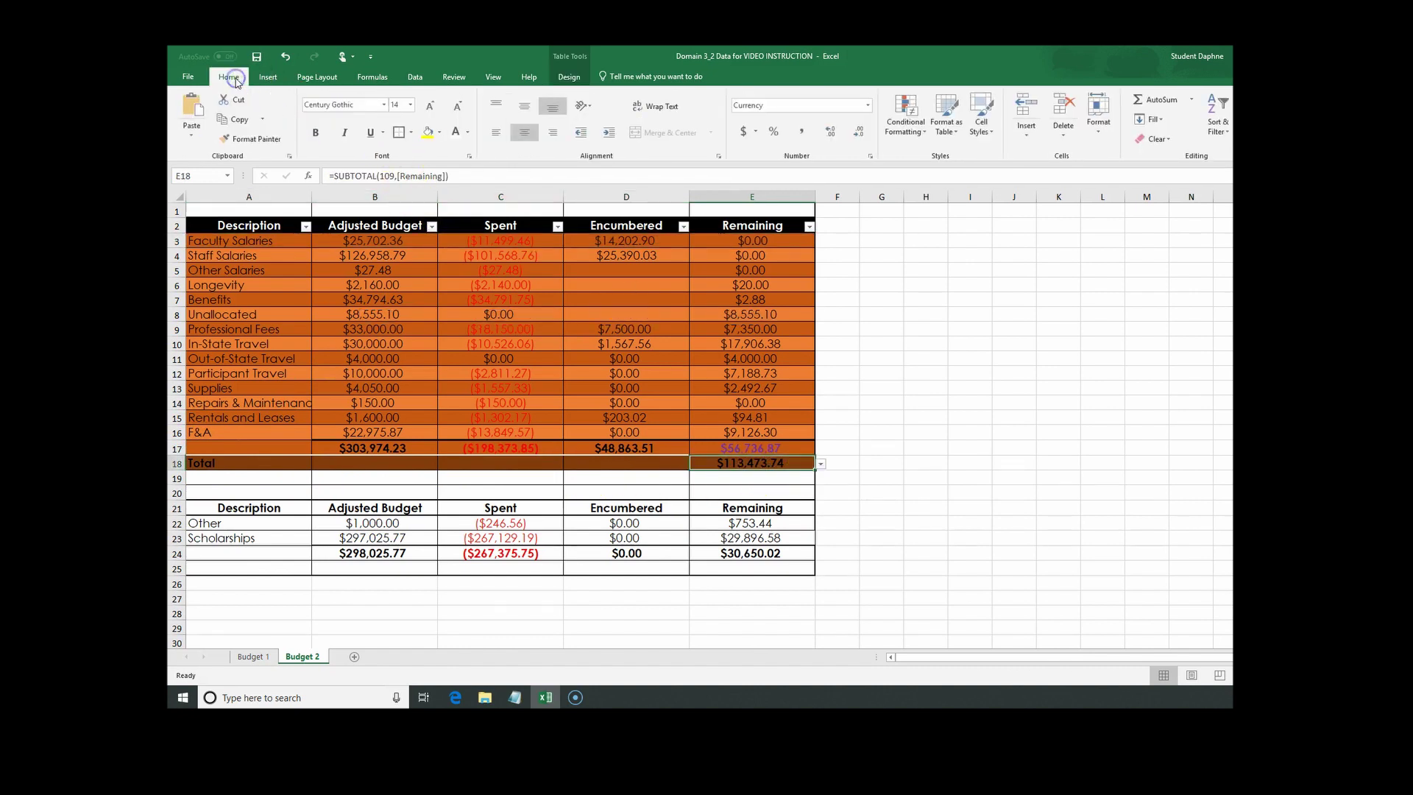
pyautogui.click(452, 134)
# Step: Change the Remaining column's total row function in E18 to Average
pyautogui.click(569, 77)
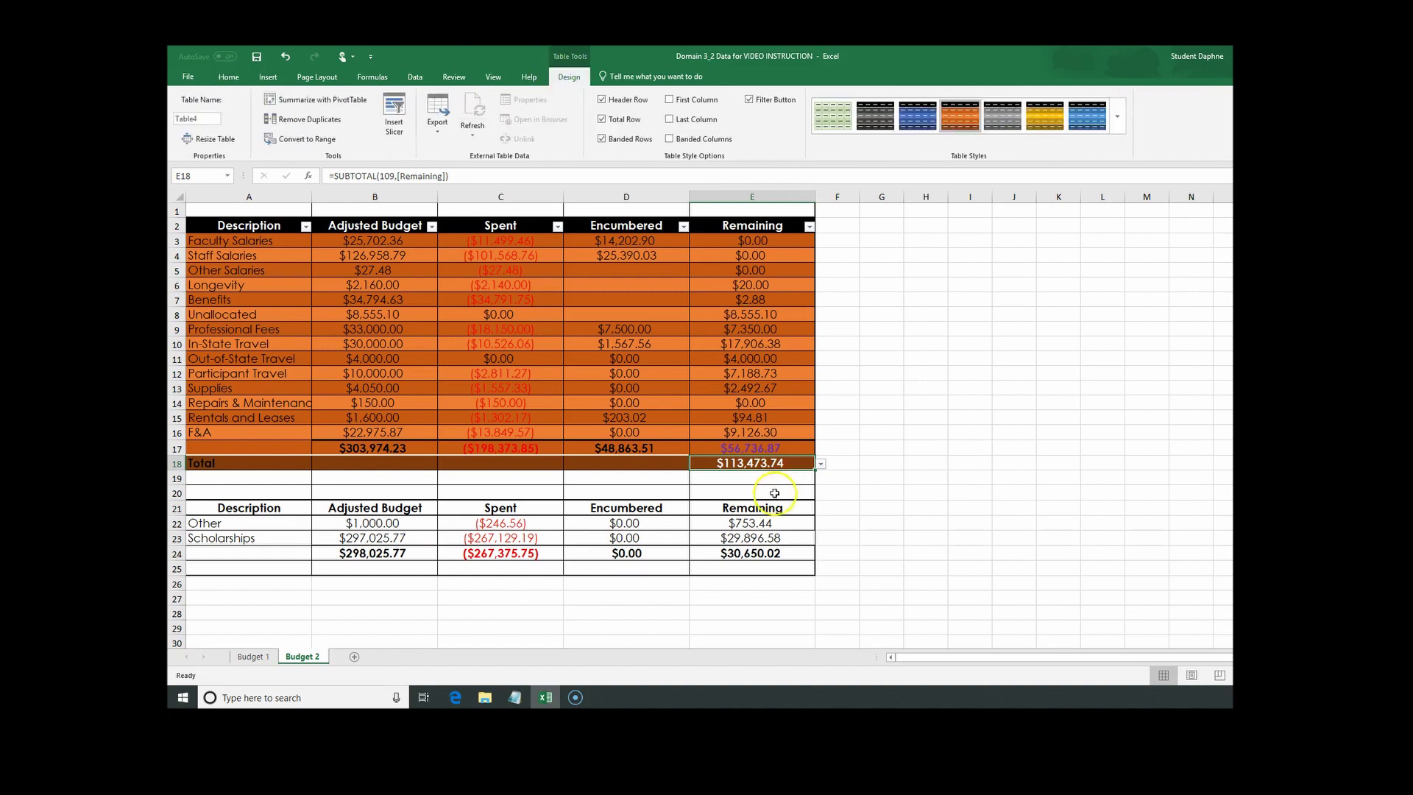
pyautogui.click(821, 465)
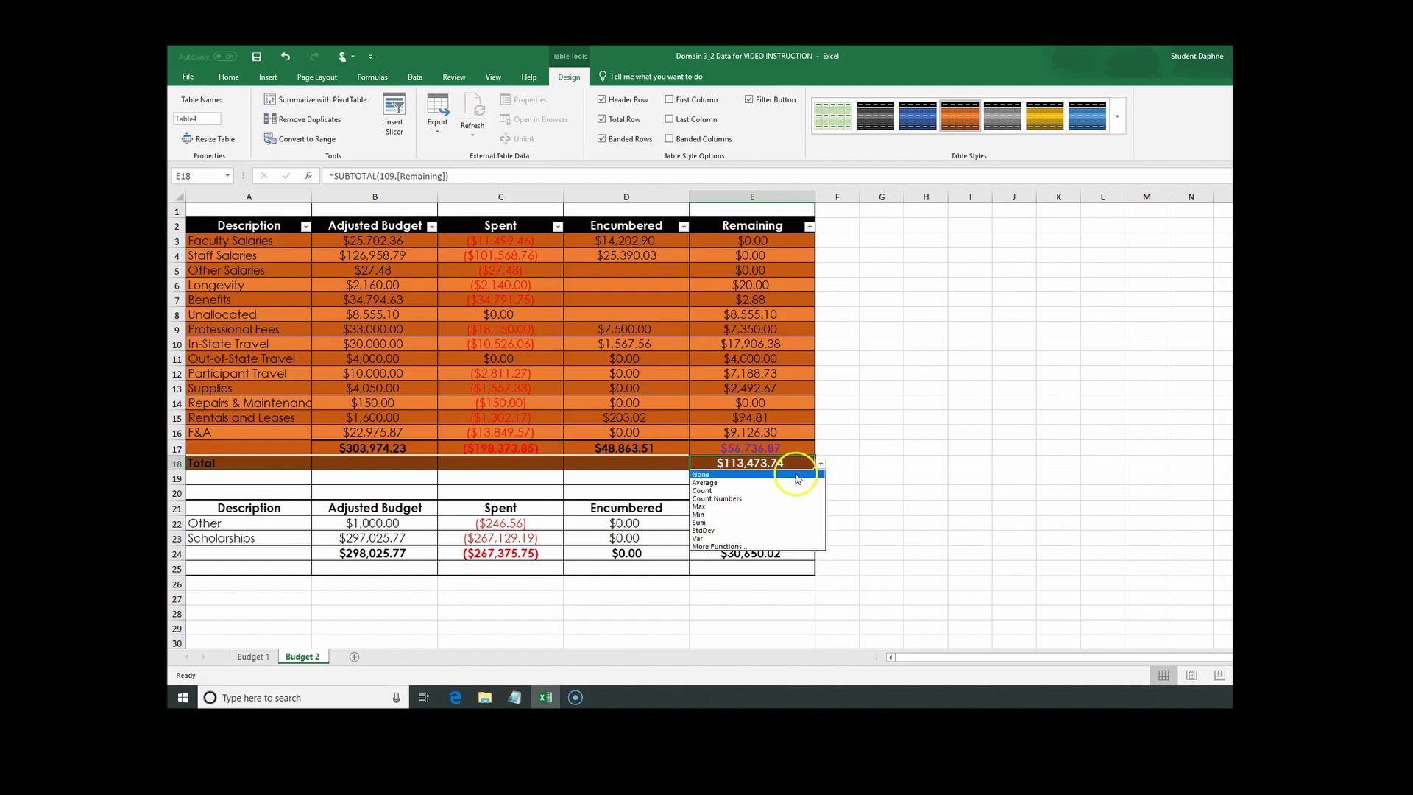
pyautogui.click(705, 482)
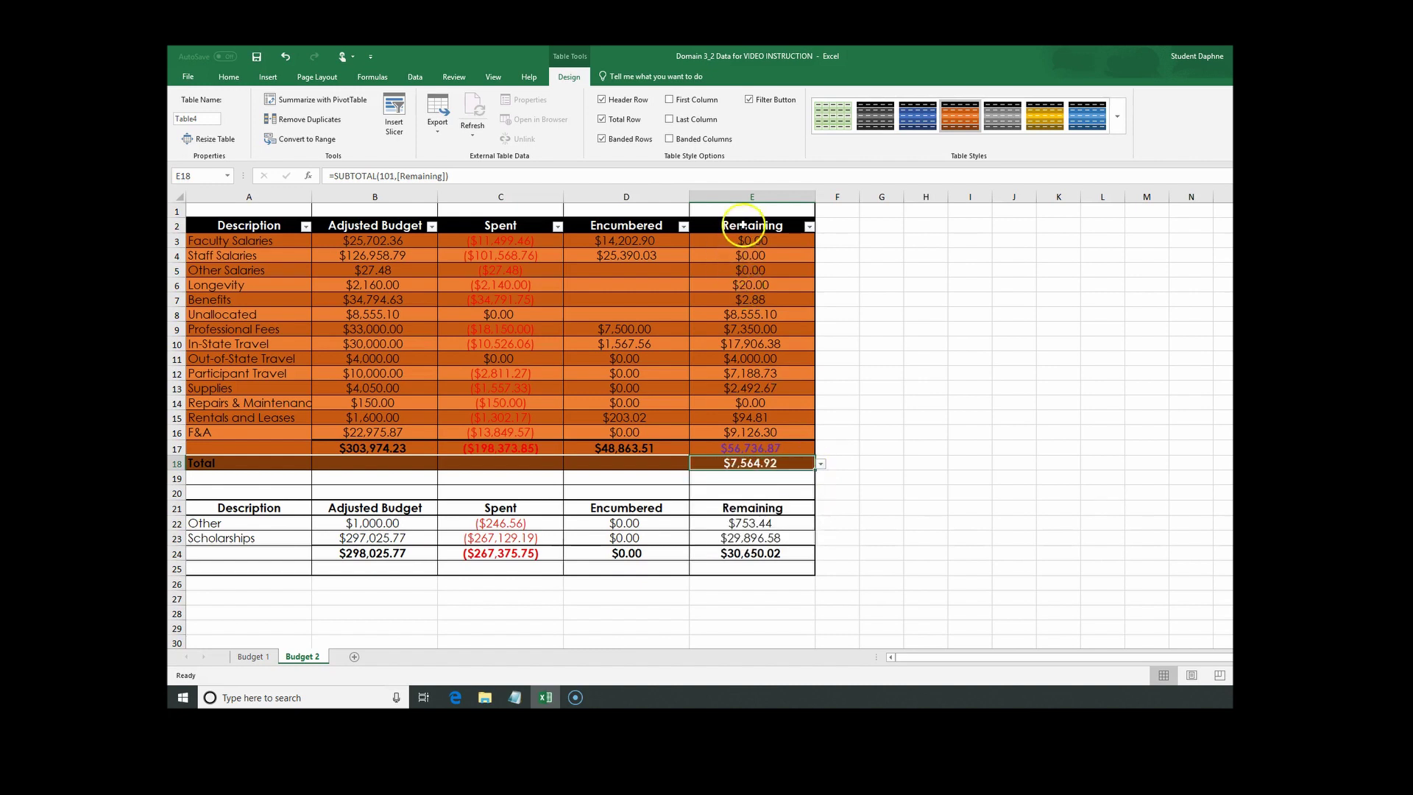
# Step: Try Count as the Remaining column's total row function in E18 and settle on Sum
pyautogui.click(821, 465)
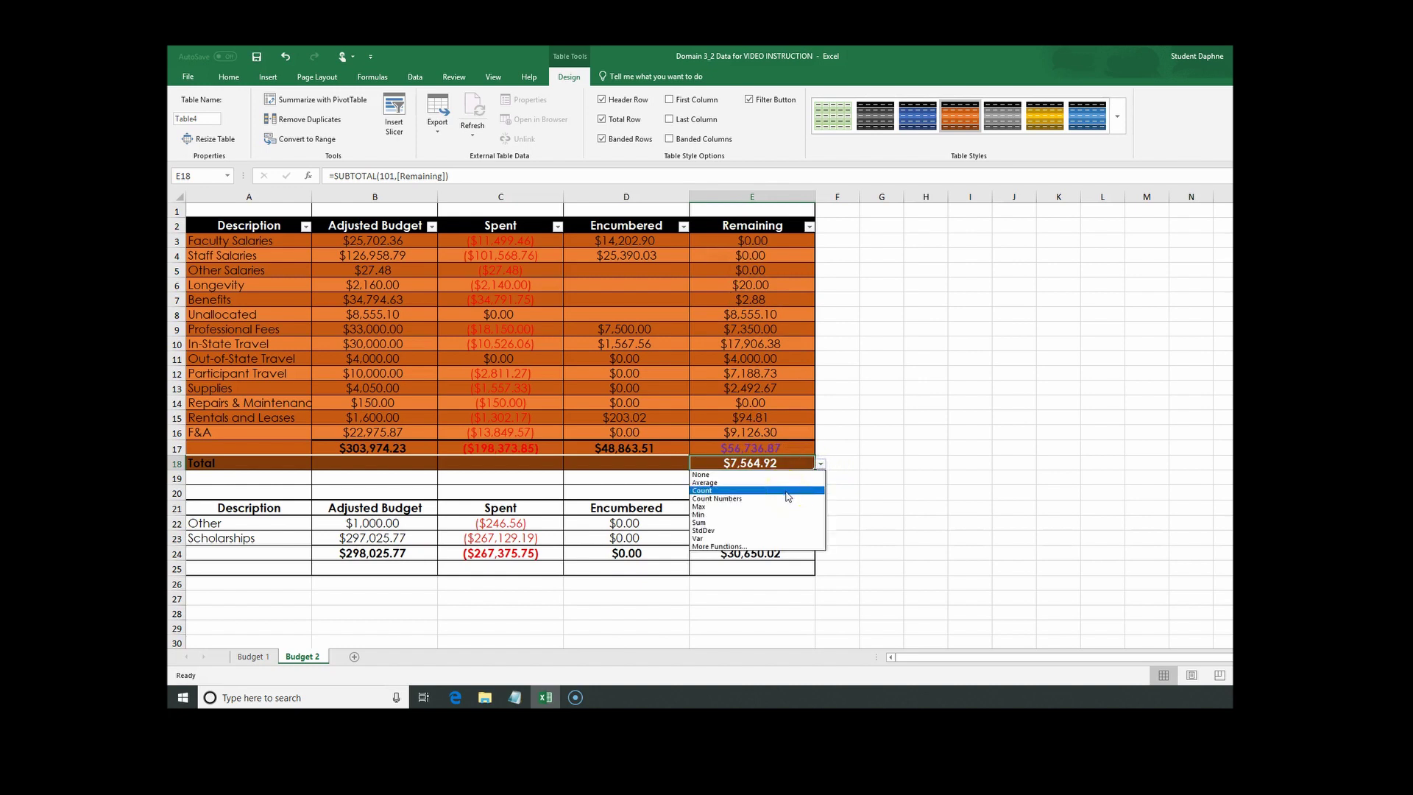
pyautogui.click(787, 491)
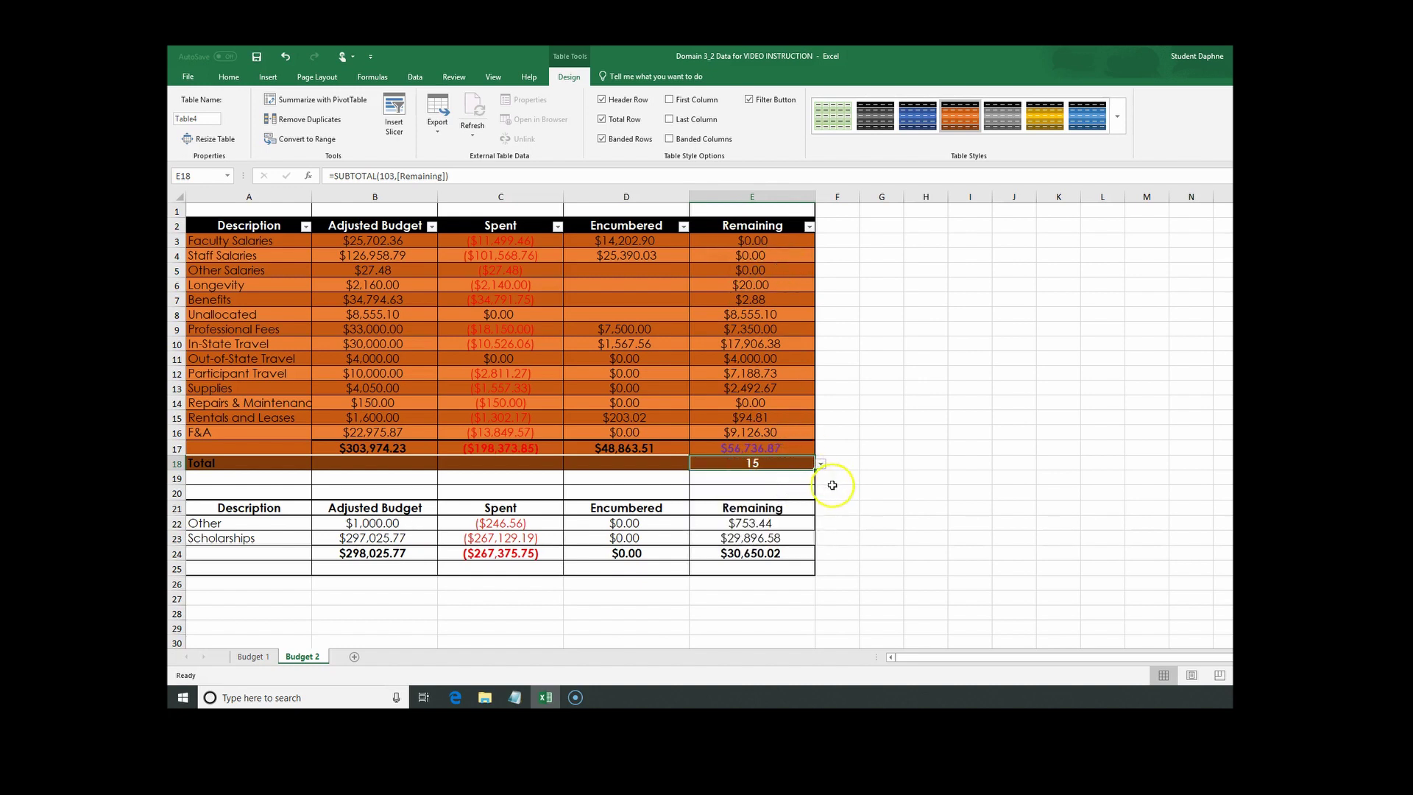
pyautogui.click(821, 464)
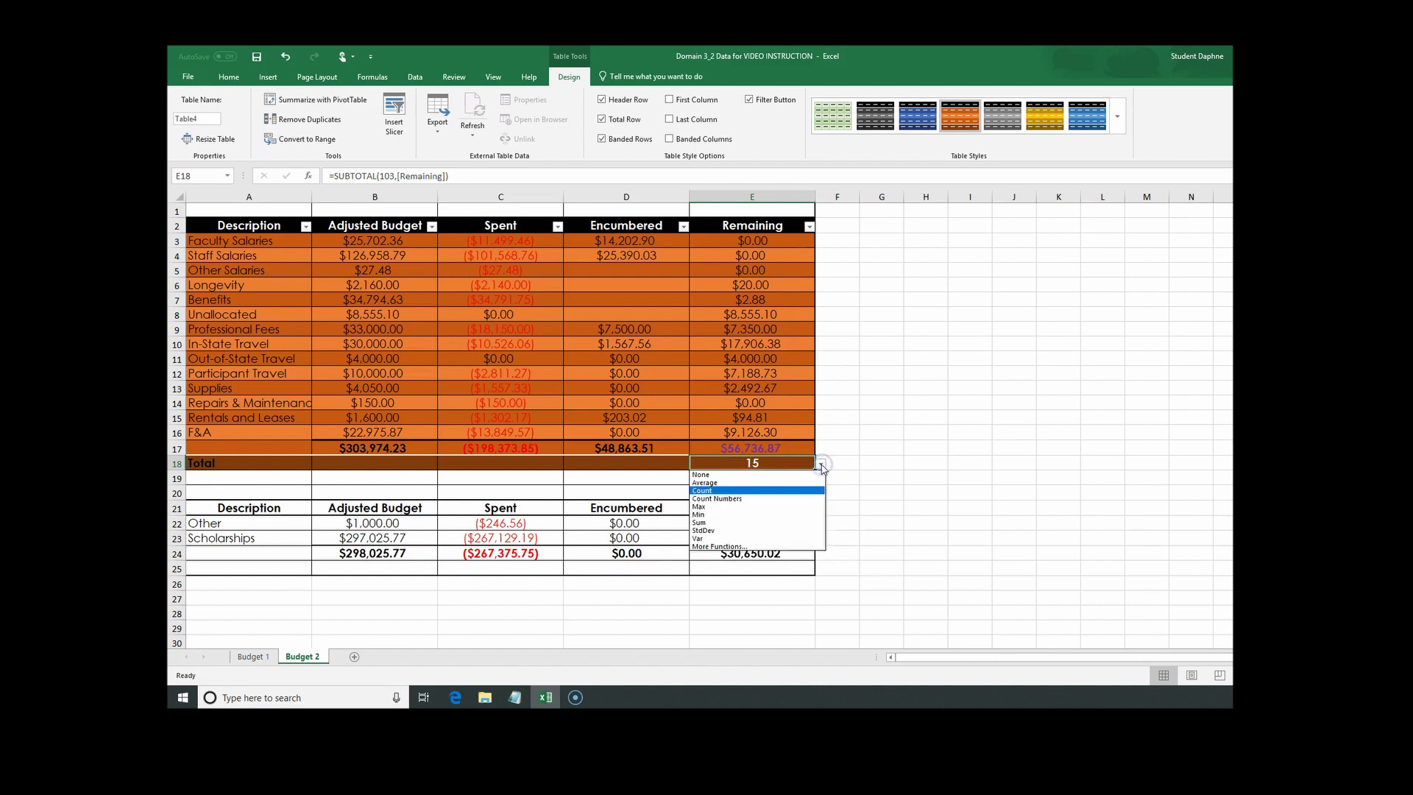
pyautogui.click(799, 523)
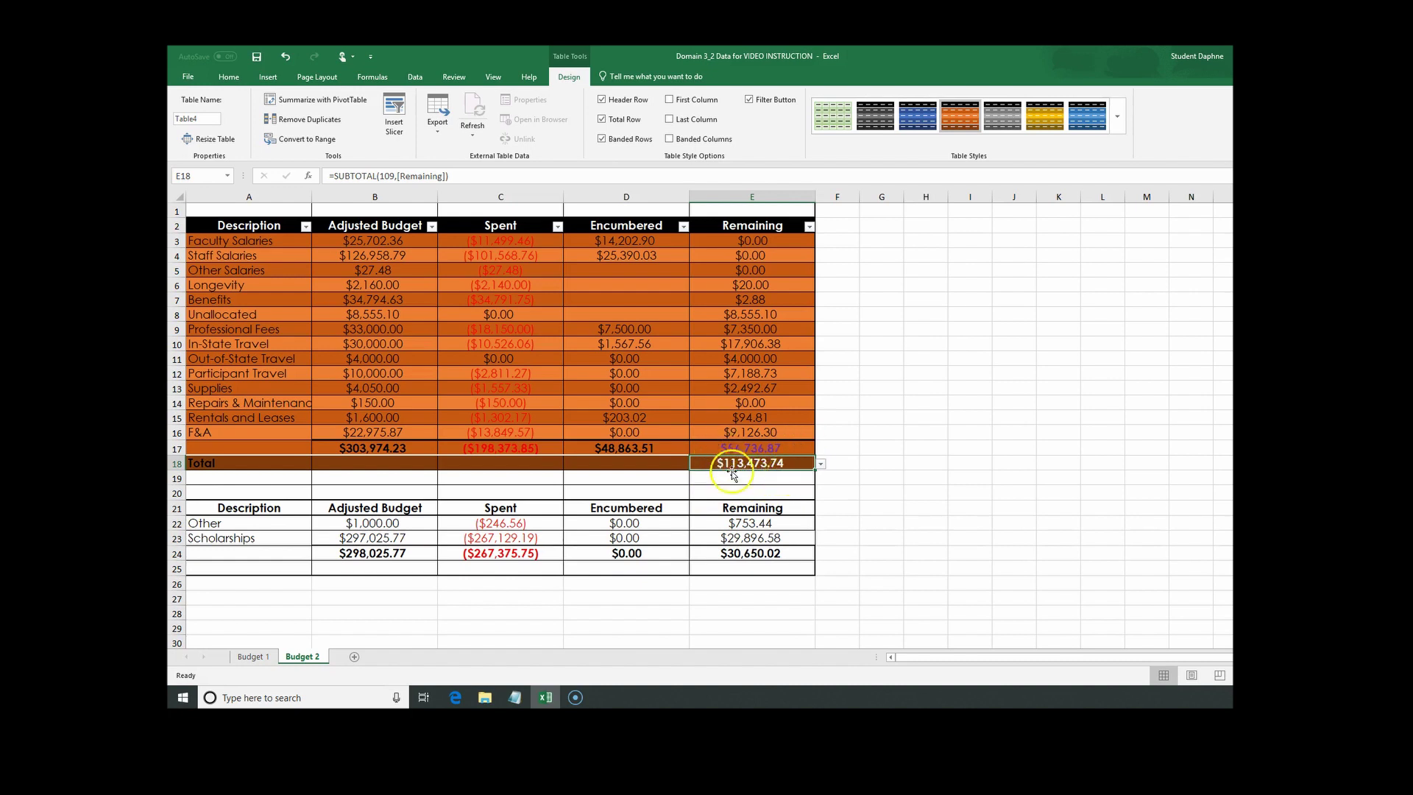
pyautogui.click(820, 464)
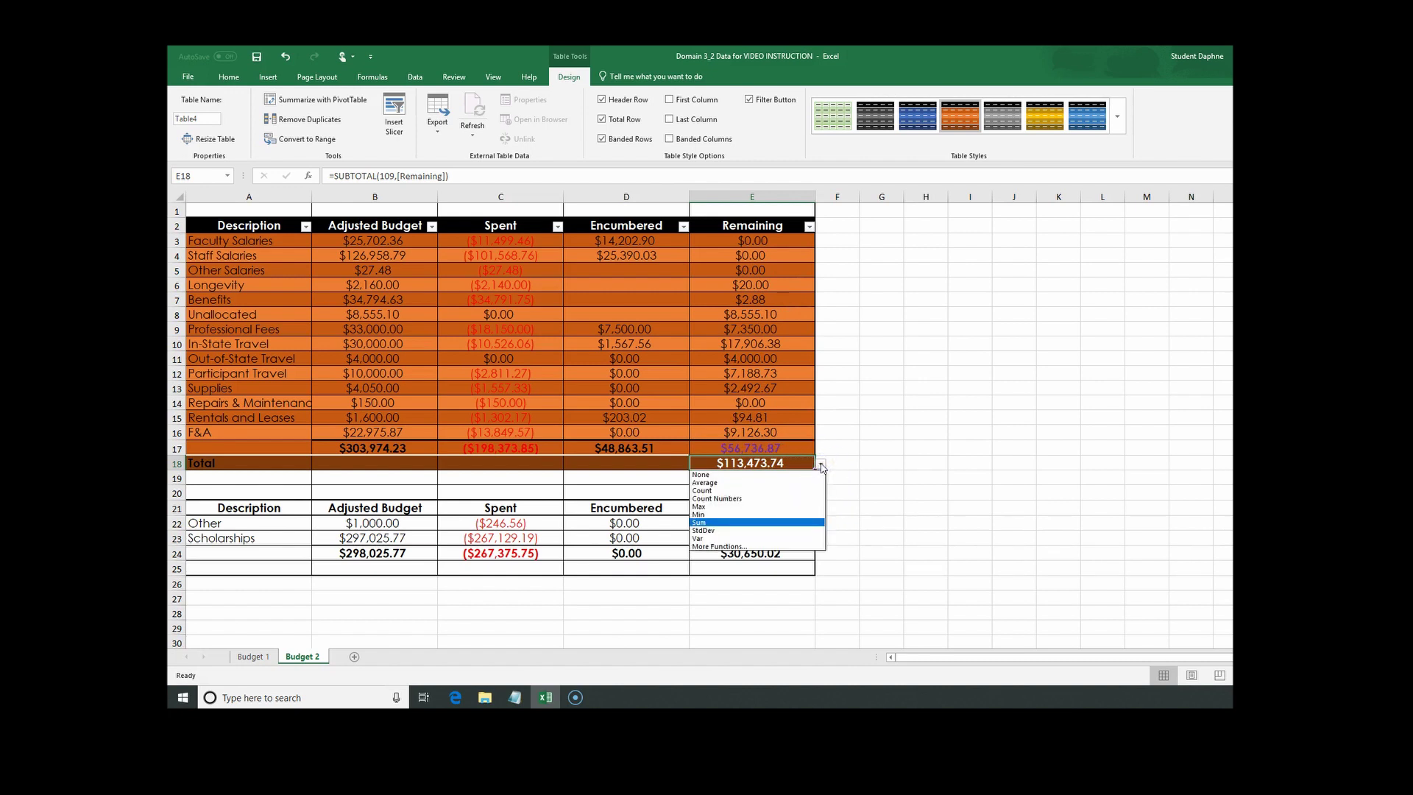
pyautogui.click(820, 465)
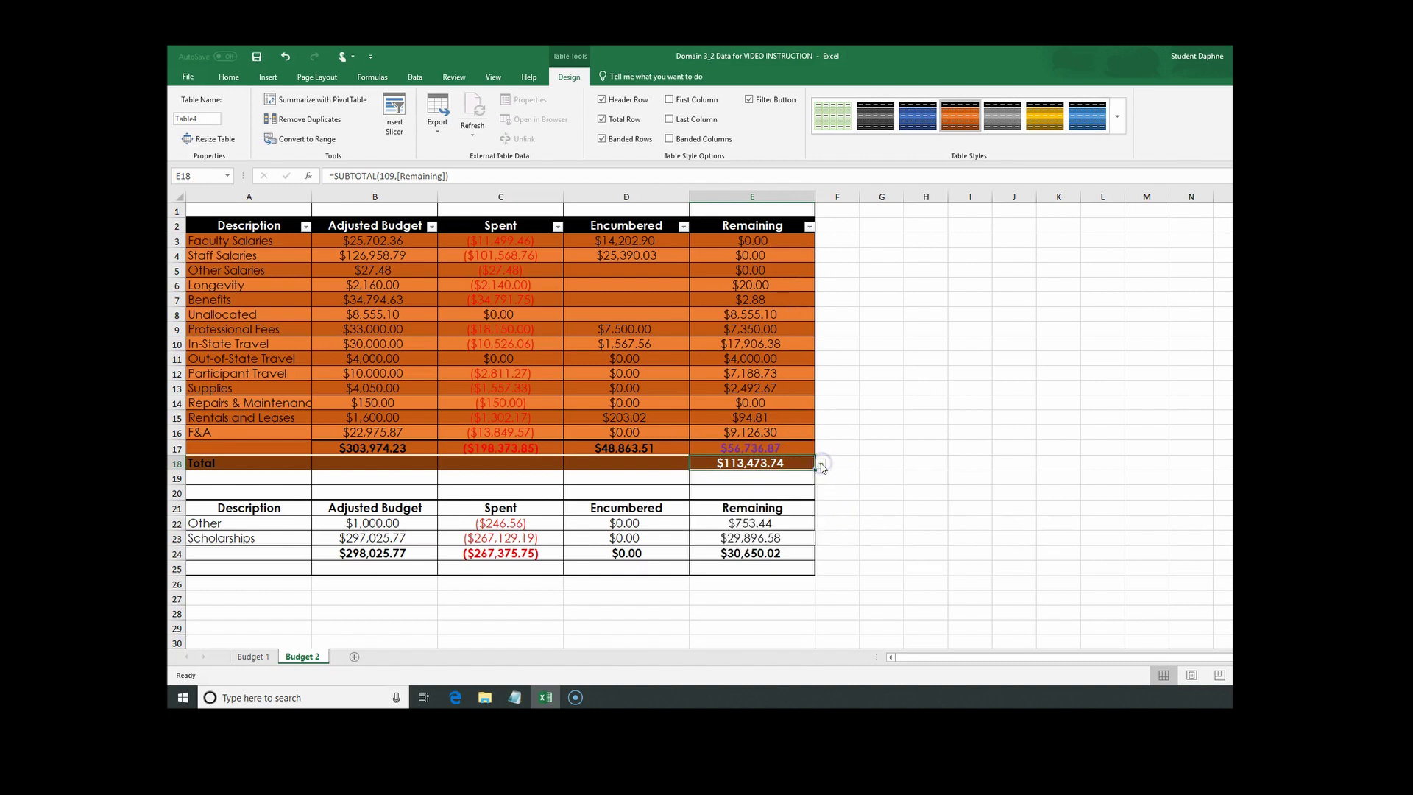
# Step: Turn on First Column and Last Column emphasis for the budget table and highlight the Remaining values in E3:E17
pyautogui.click(670, 100)
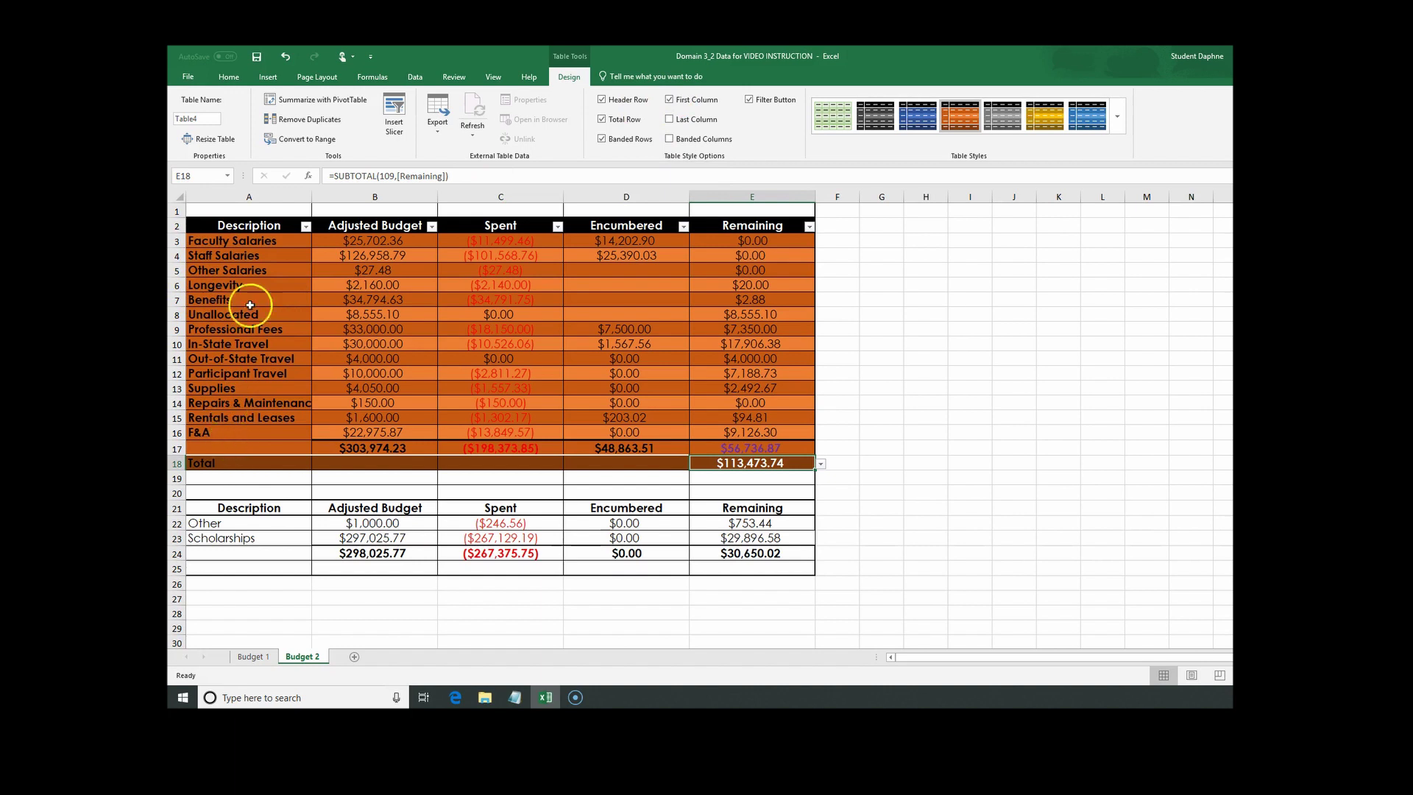
pyautogui.click(670, 100)
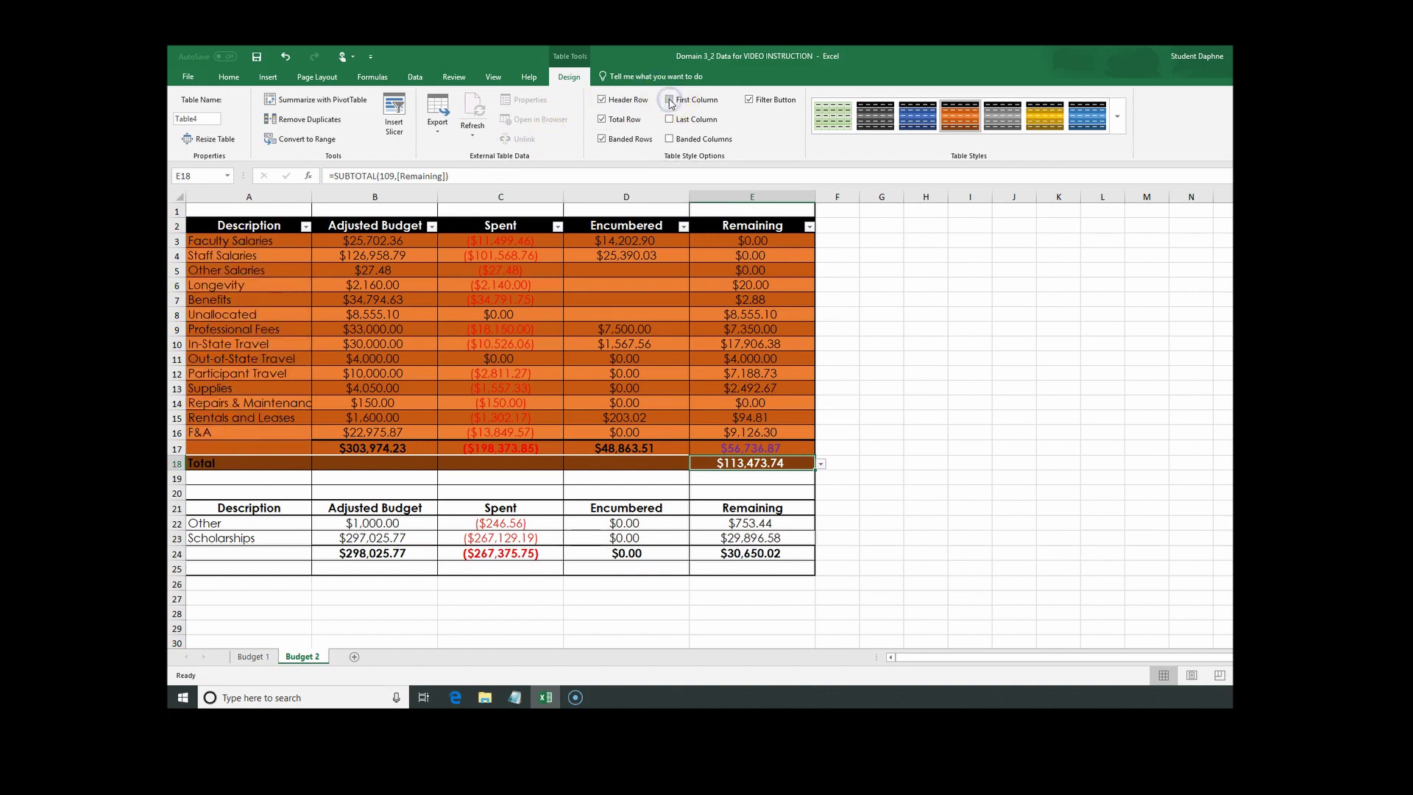
pyautogui.click(670, 100)
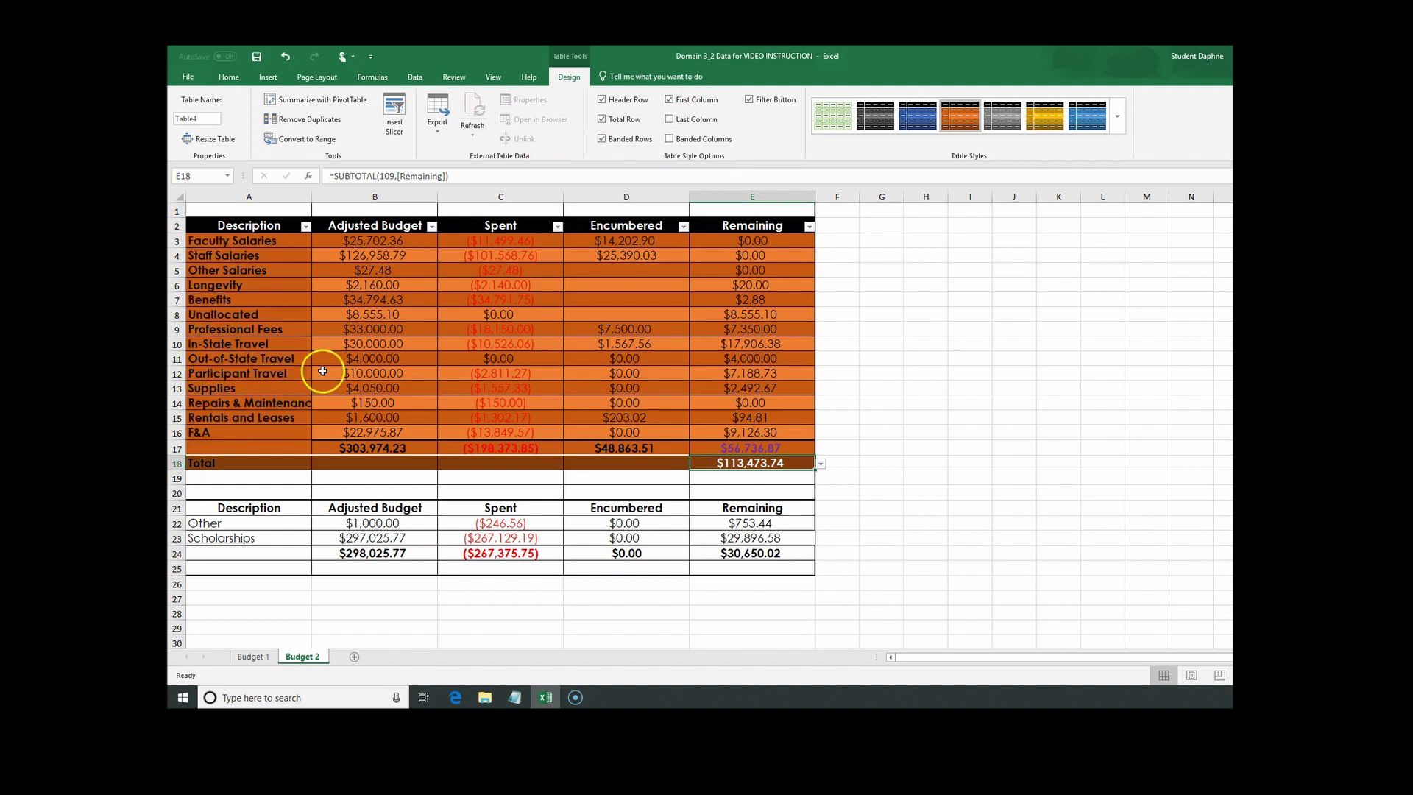
pyautogui.click(670, 120)
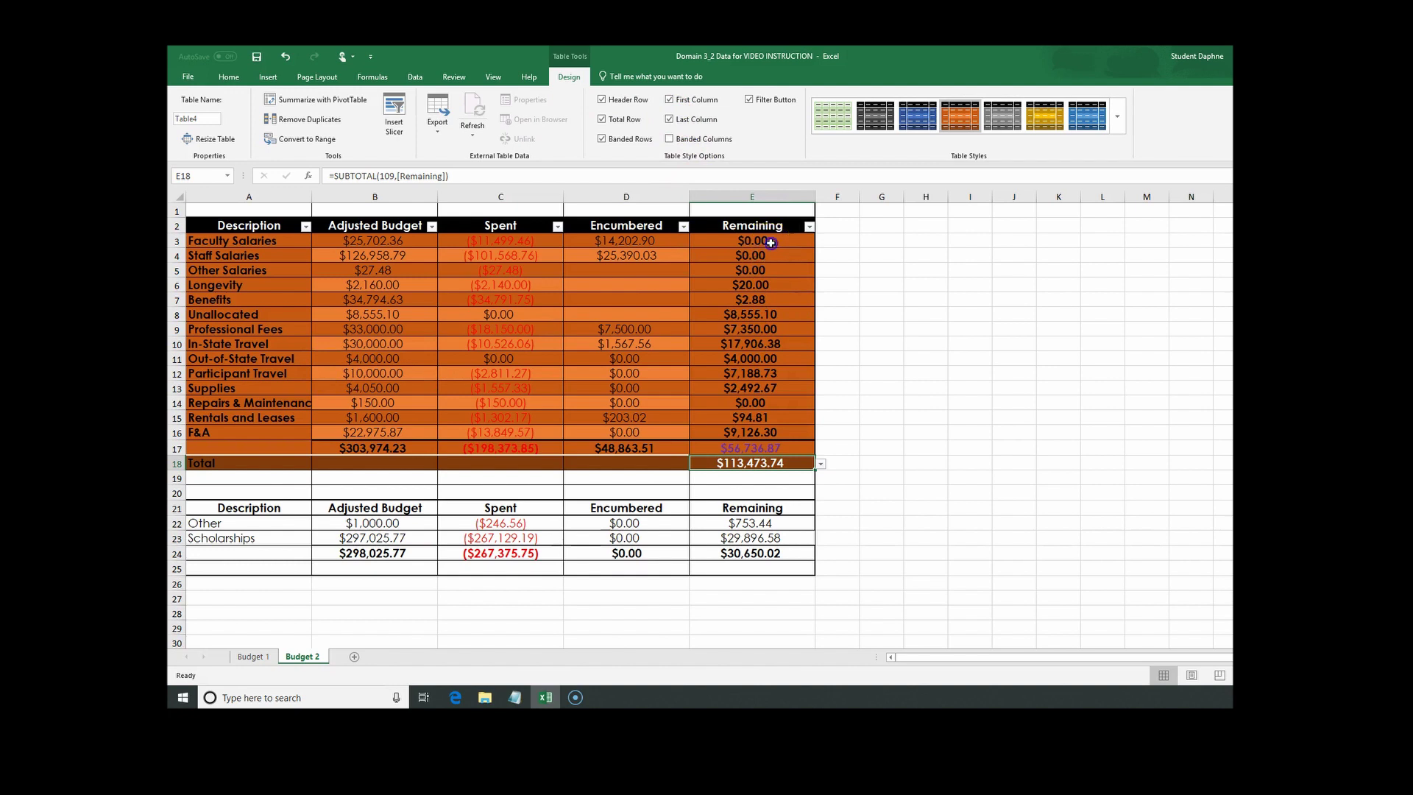
pyautogui.moveTo(769, 243); pyautogui.dragTo(773, 450)
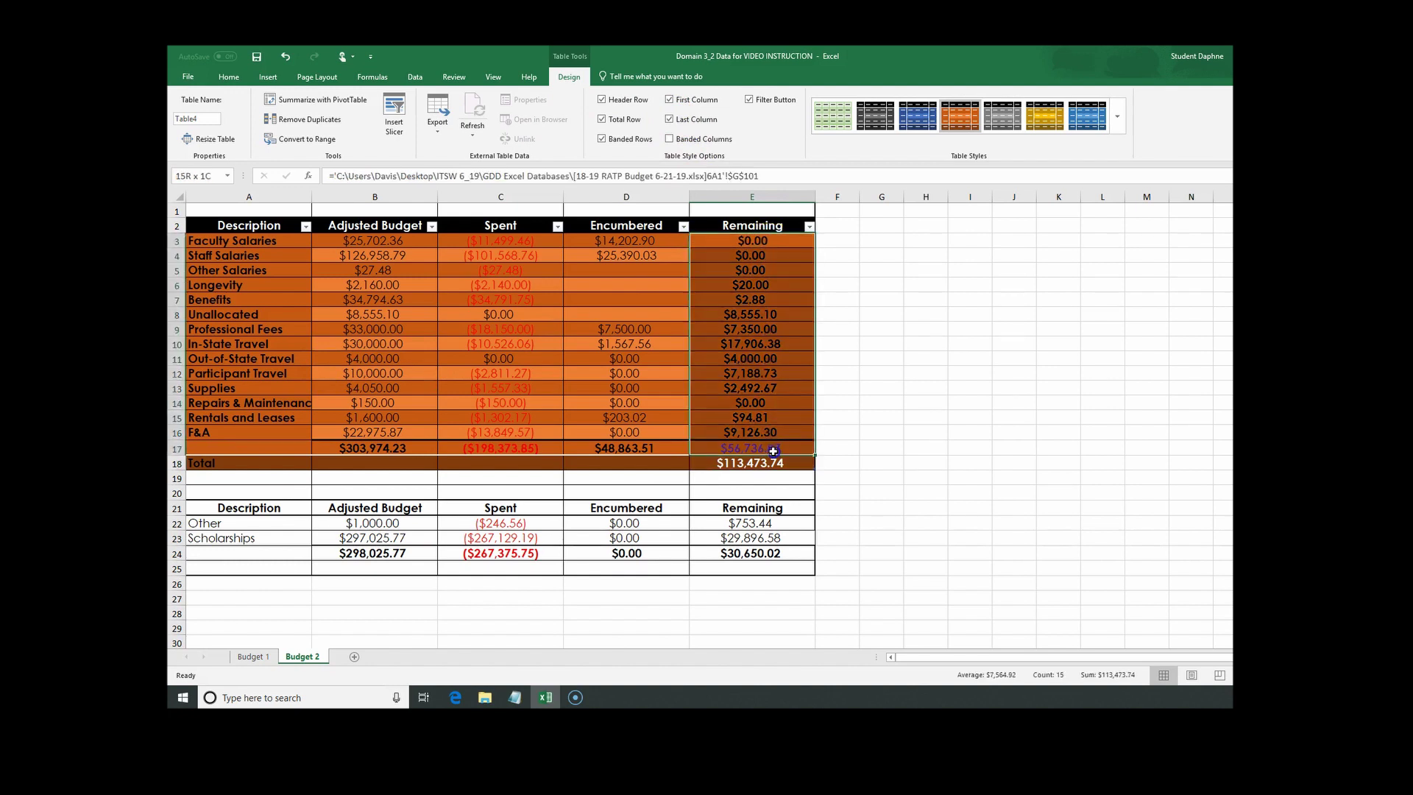
# Step: Turn off the table's banded rows and turn on banded columns instead
pyautogui.click(622, 146)
pyautogui.click(622, 142)
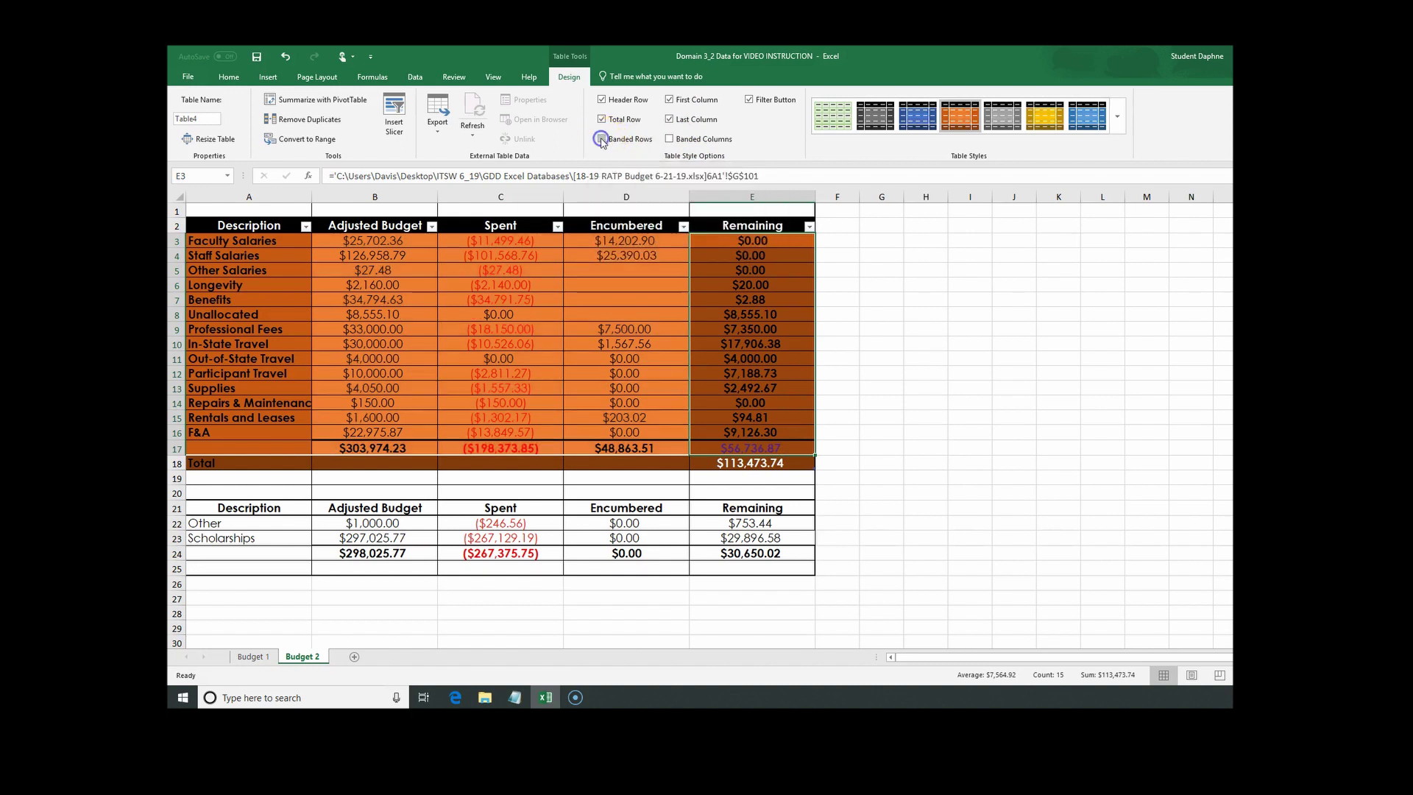
pyautogui.click(983, 286)
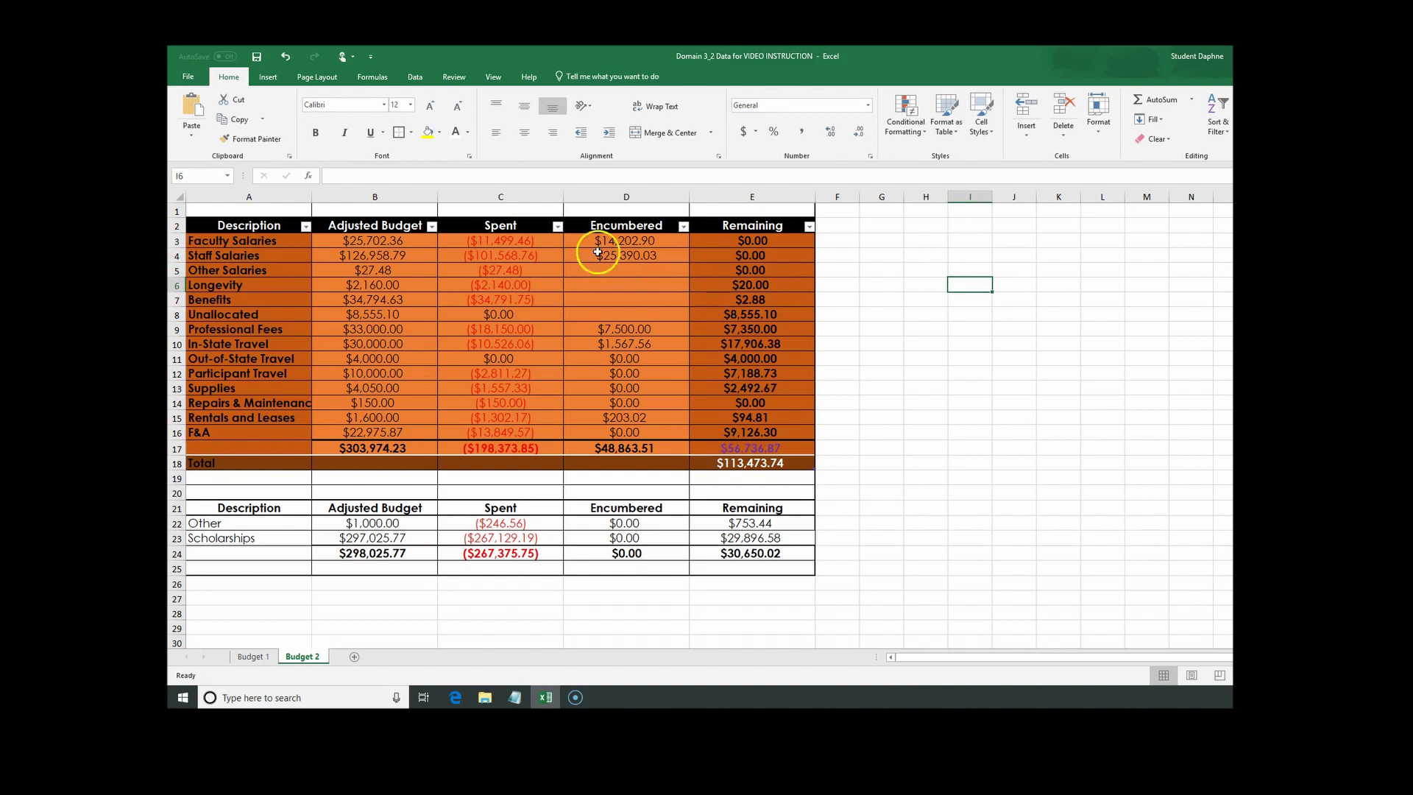
pyautogui.click(492, 300)
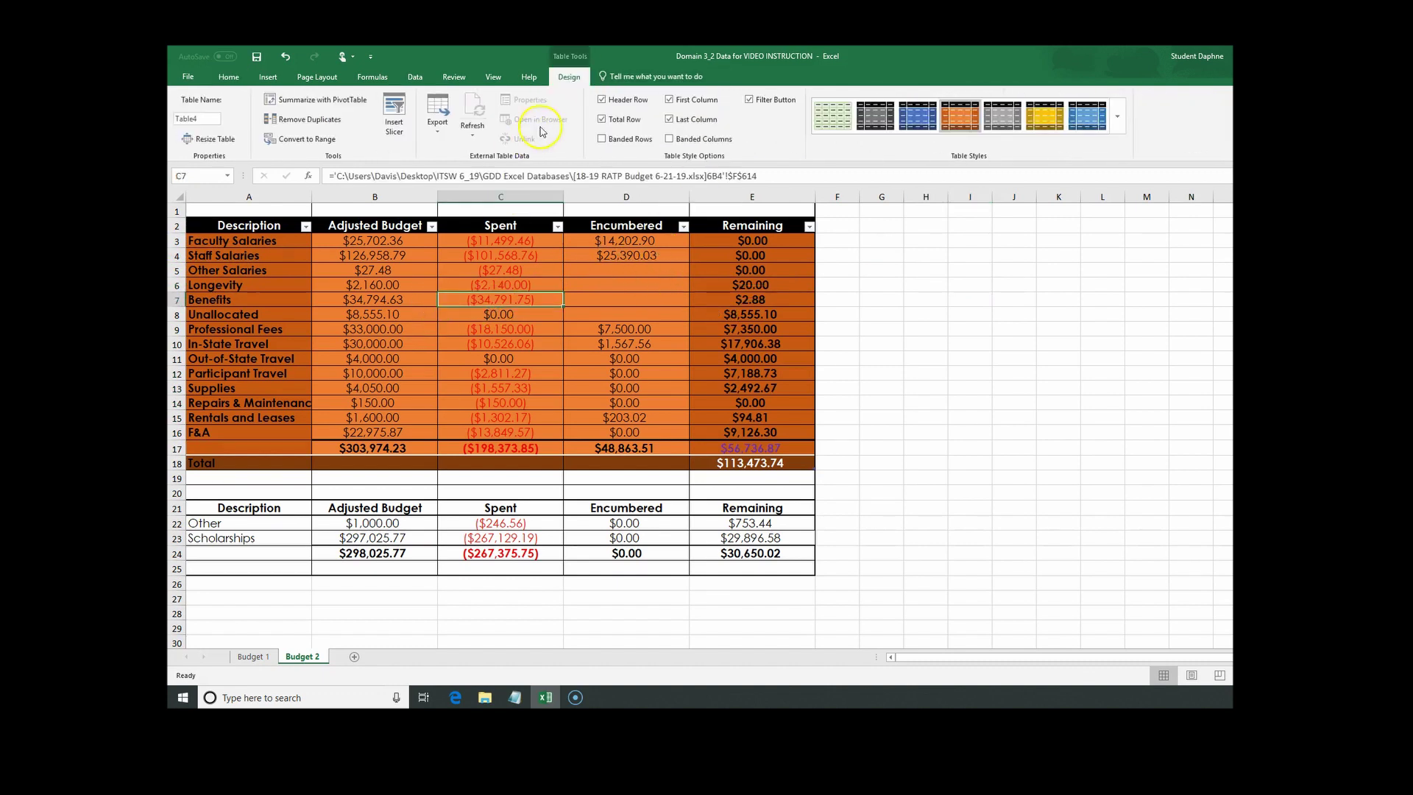
pyautogui.click(667, 138)
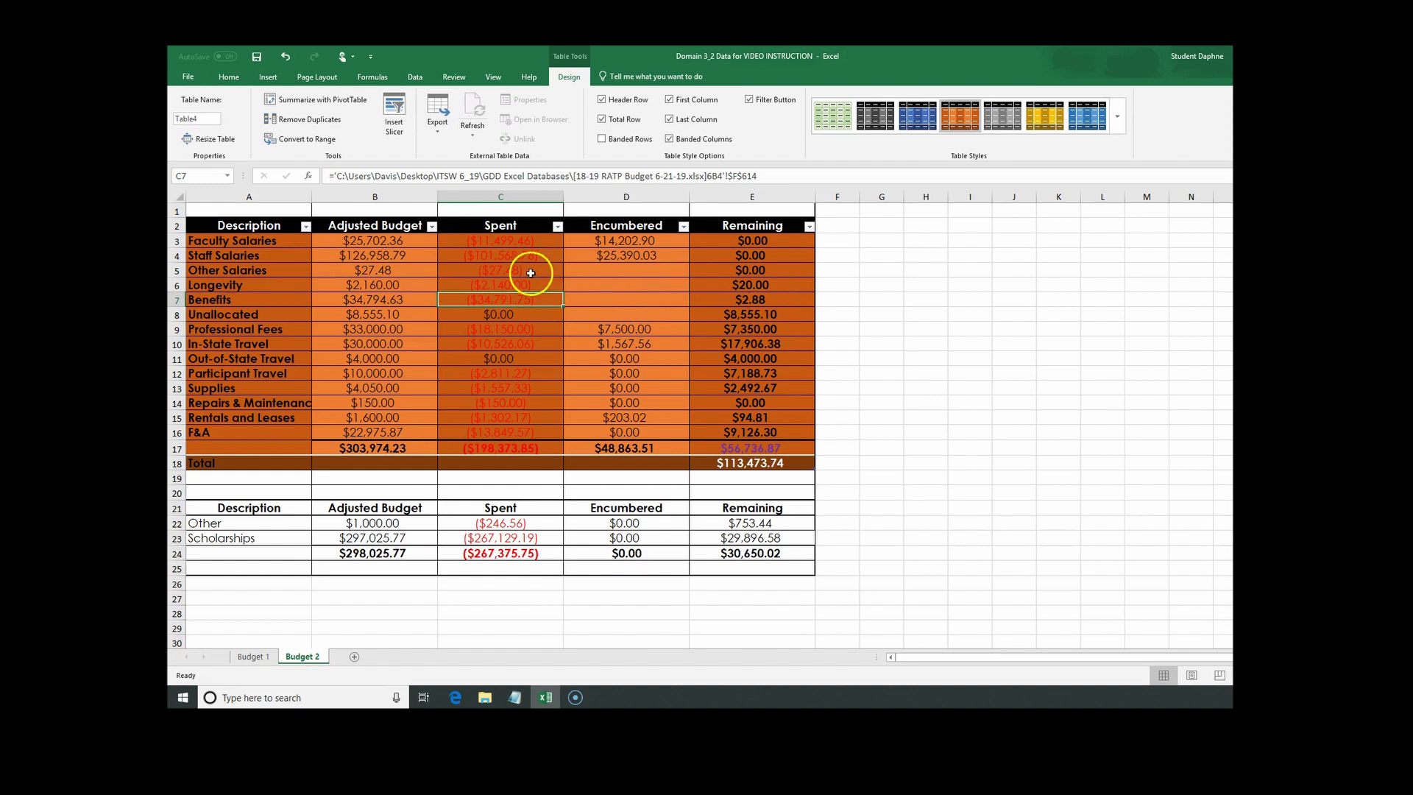
# Step: Make the Spent column's values in C3:C17 bold with a white font color
pyautogui.moveTo(486, 241); pyautogui.dragTo(489, 451)
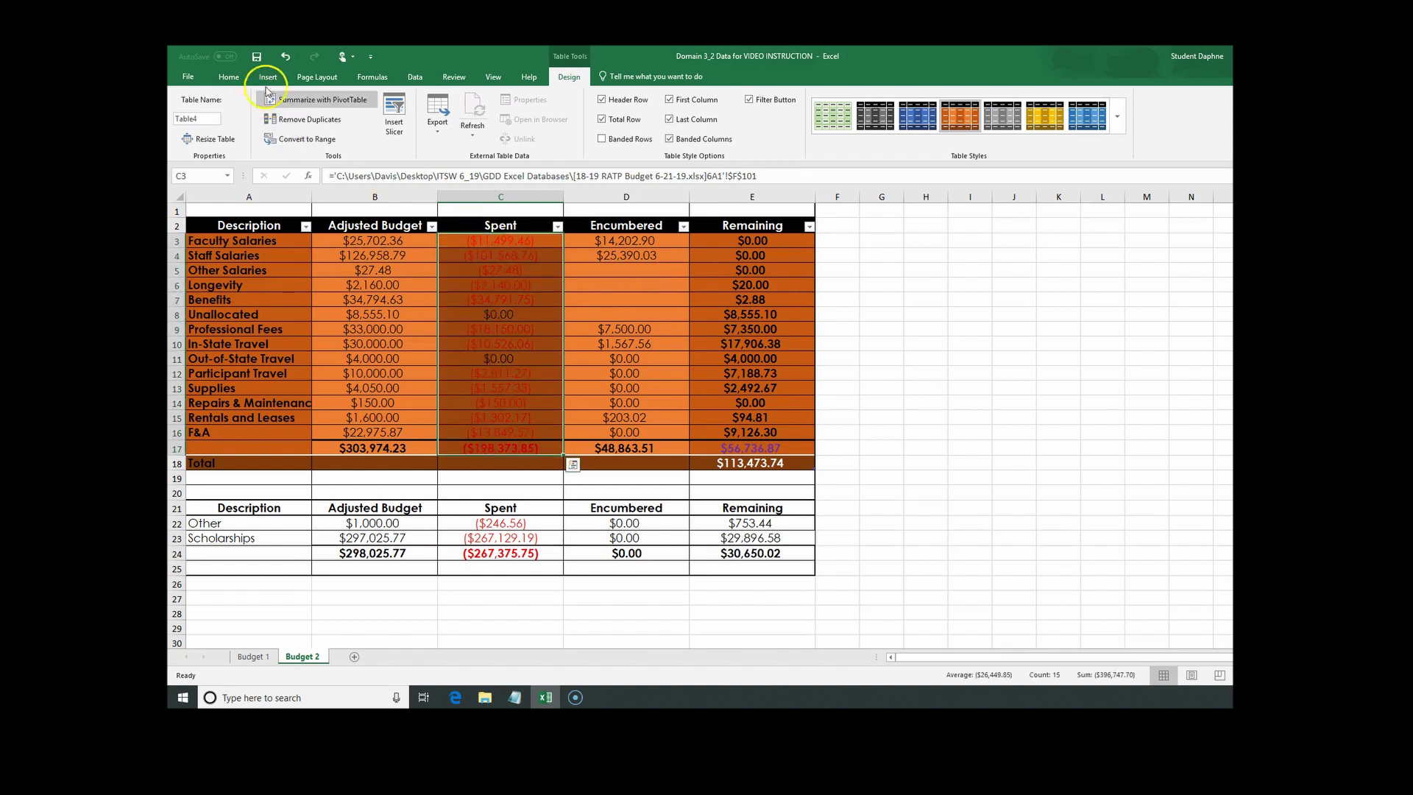
pyautogui.click(239, 81)
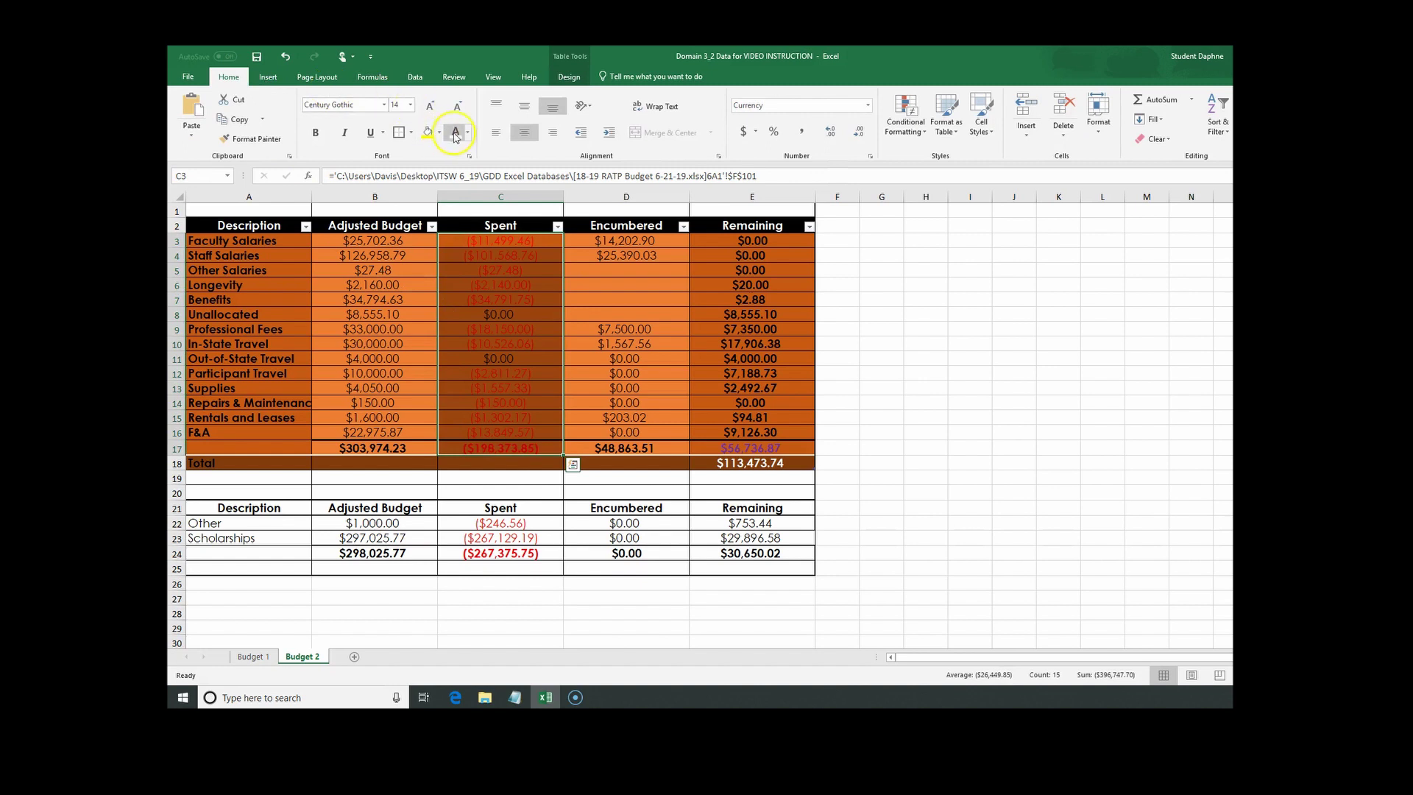
# Step: Hide and restore the table's filter buttons, and look over the sorting and filtering options of the Remaining column
pyautogui.click(750, 101)
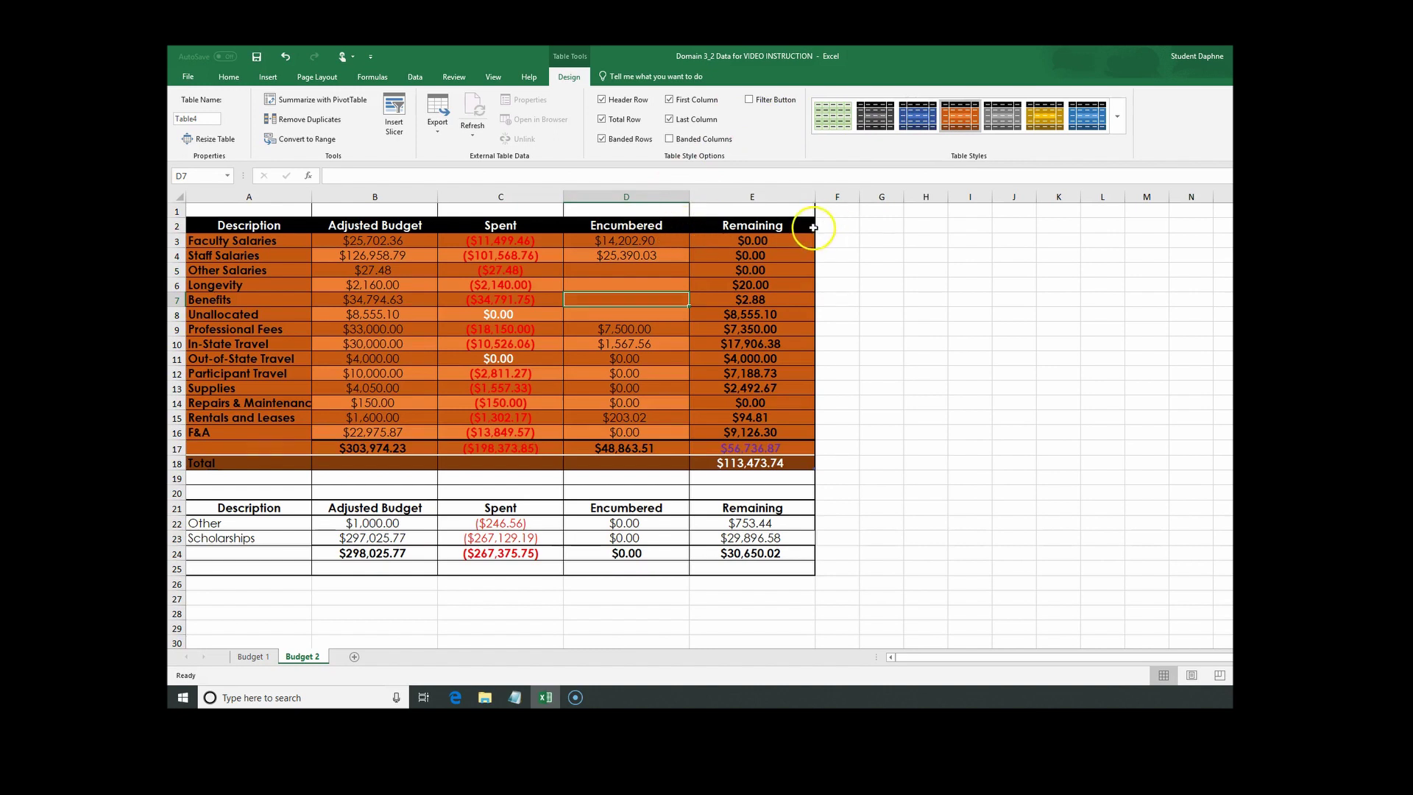
pyautogui.click(749, 100)
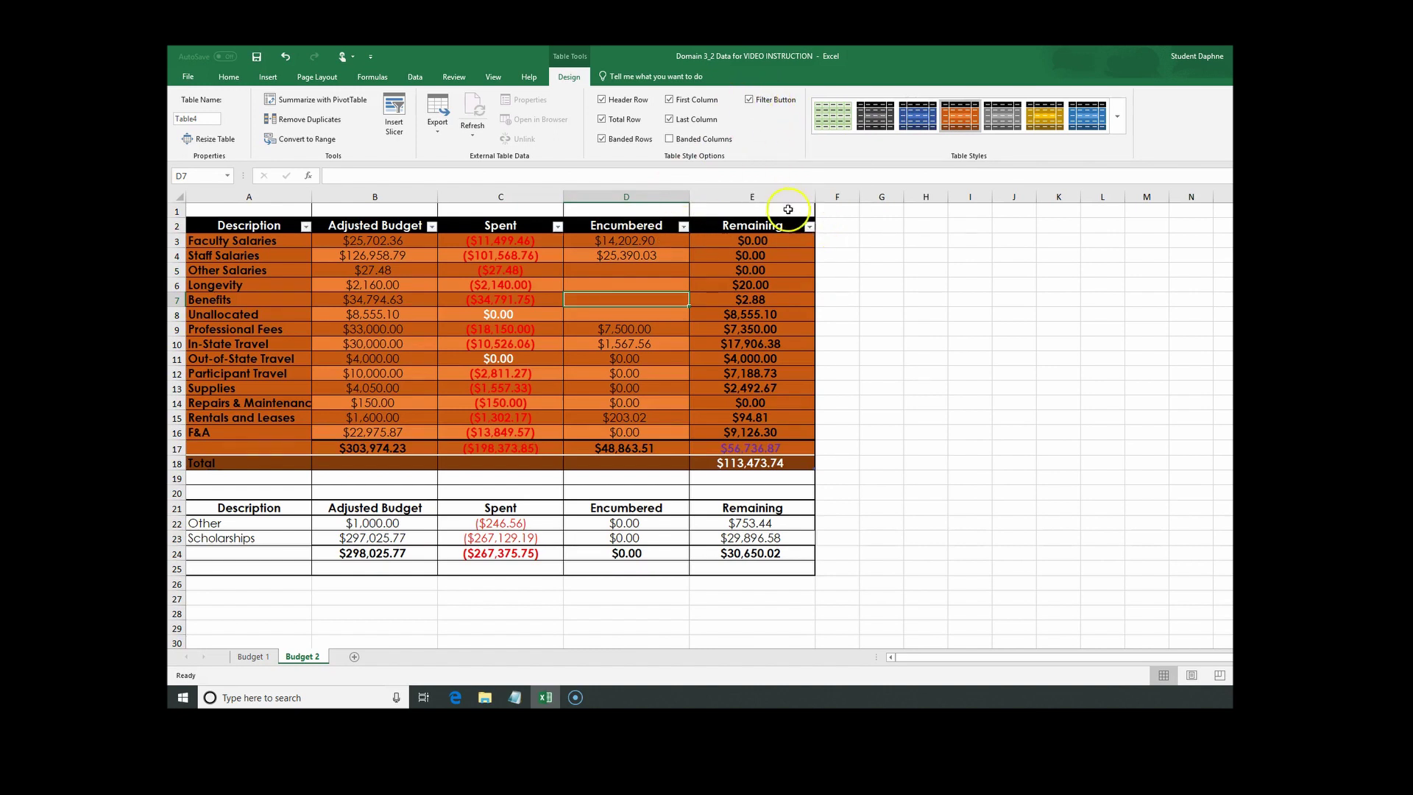
pyautogui.click(809, 227)
pyautogui.click(809, 227)
pyautogui.click(809, 227)
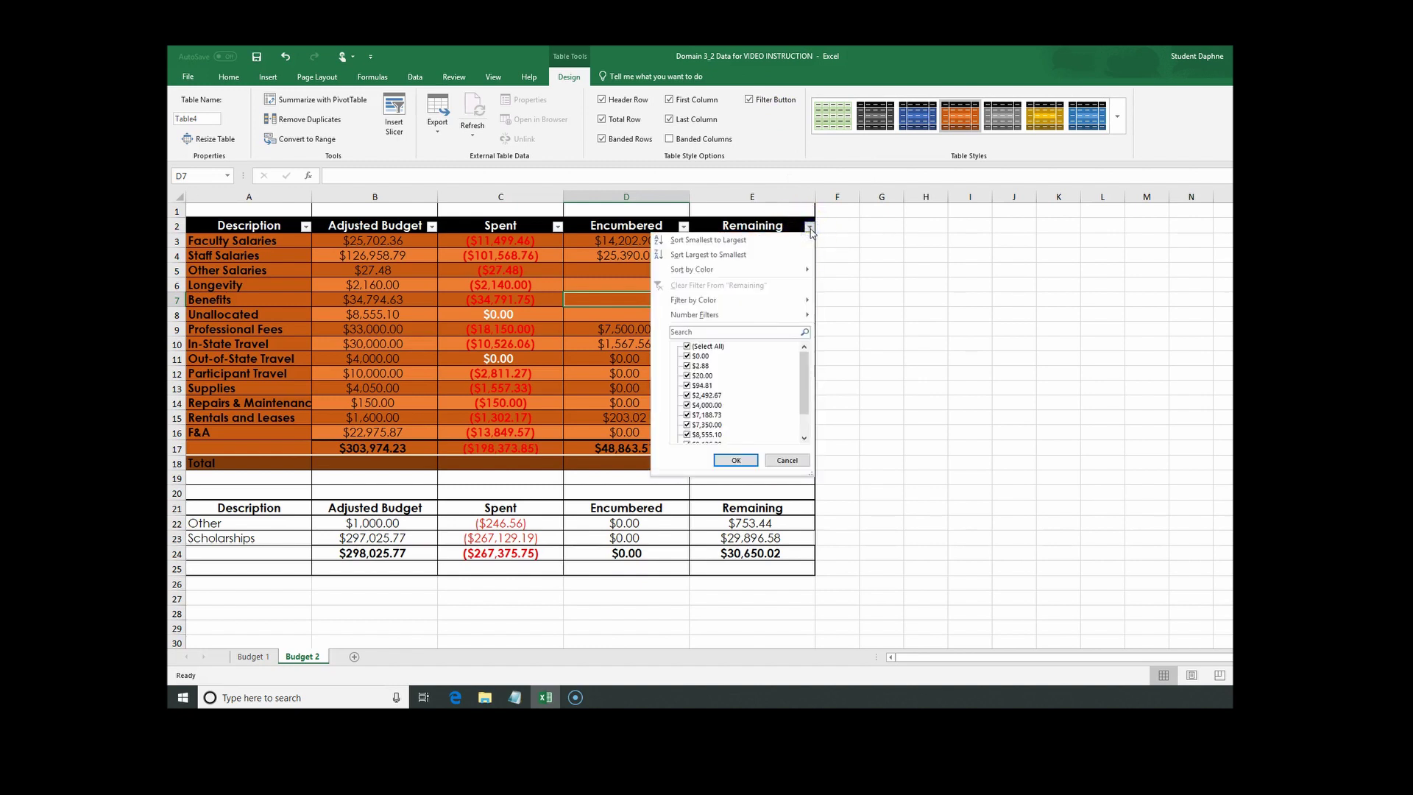
pyautogui.click(787, 223)
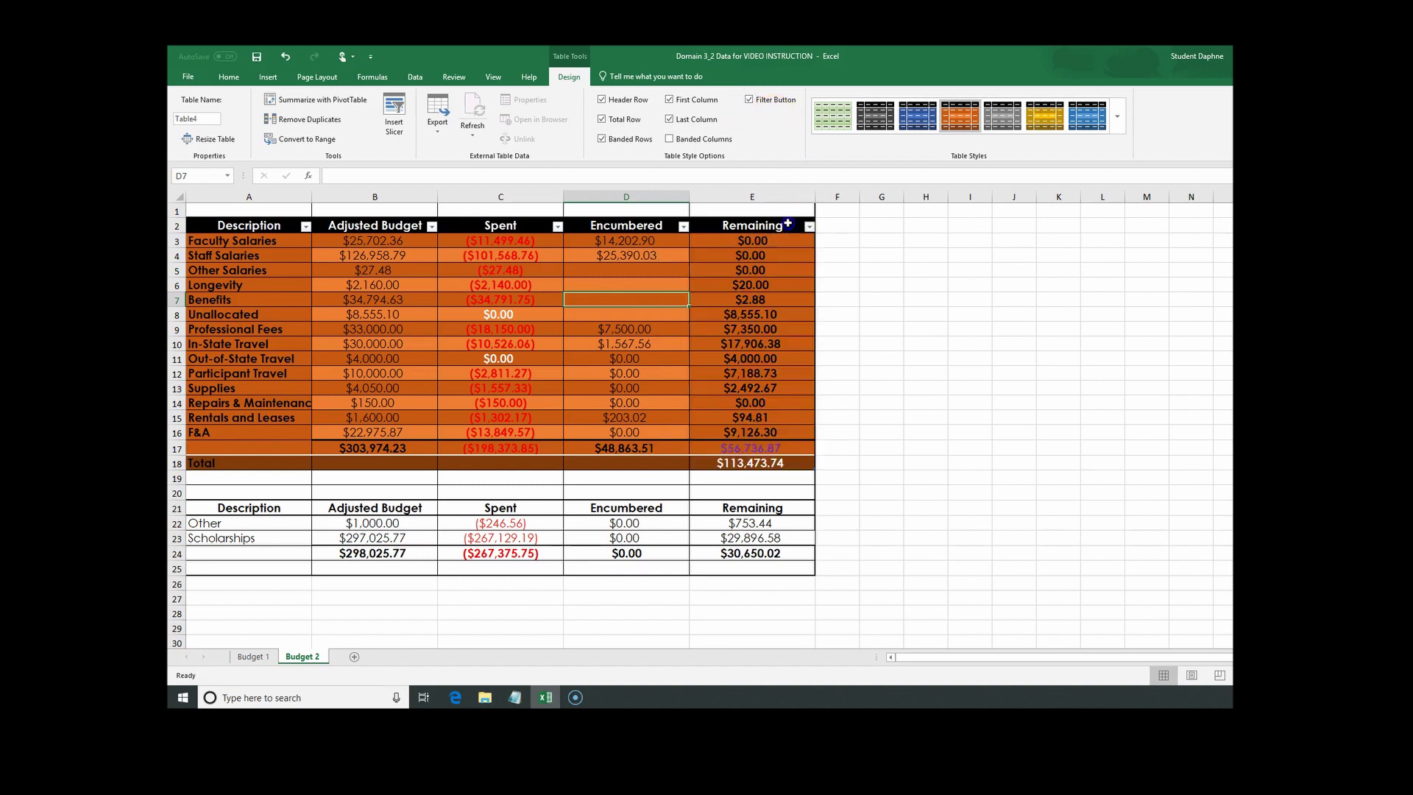
# Step: Put the Notepad outline away, add the total row back to the table and undo the last change in E18
pyautogui.click(195, 679)
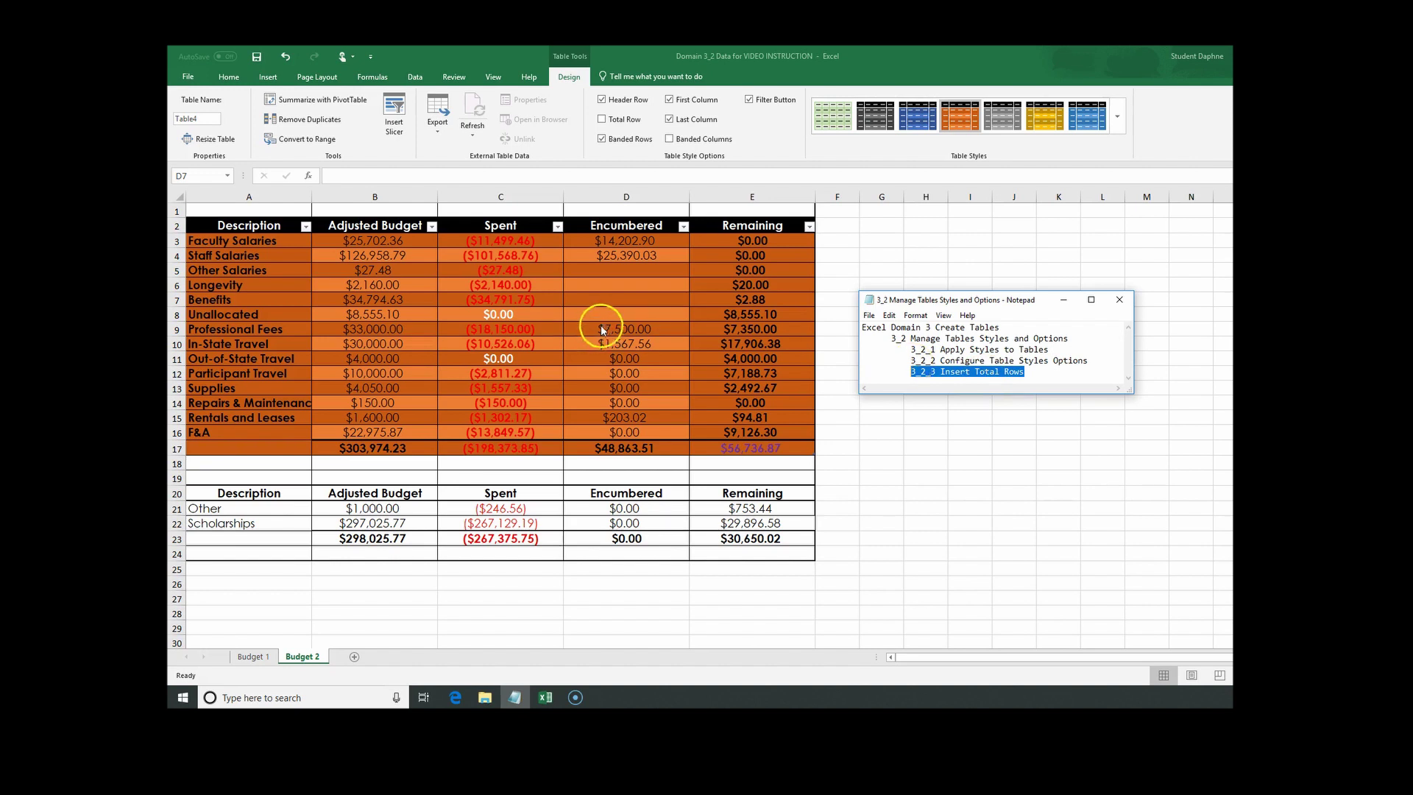
pyautogui.click(1063, 299)
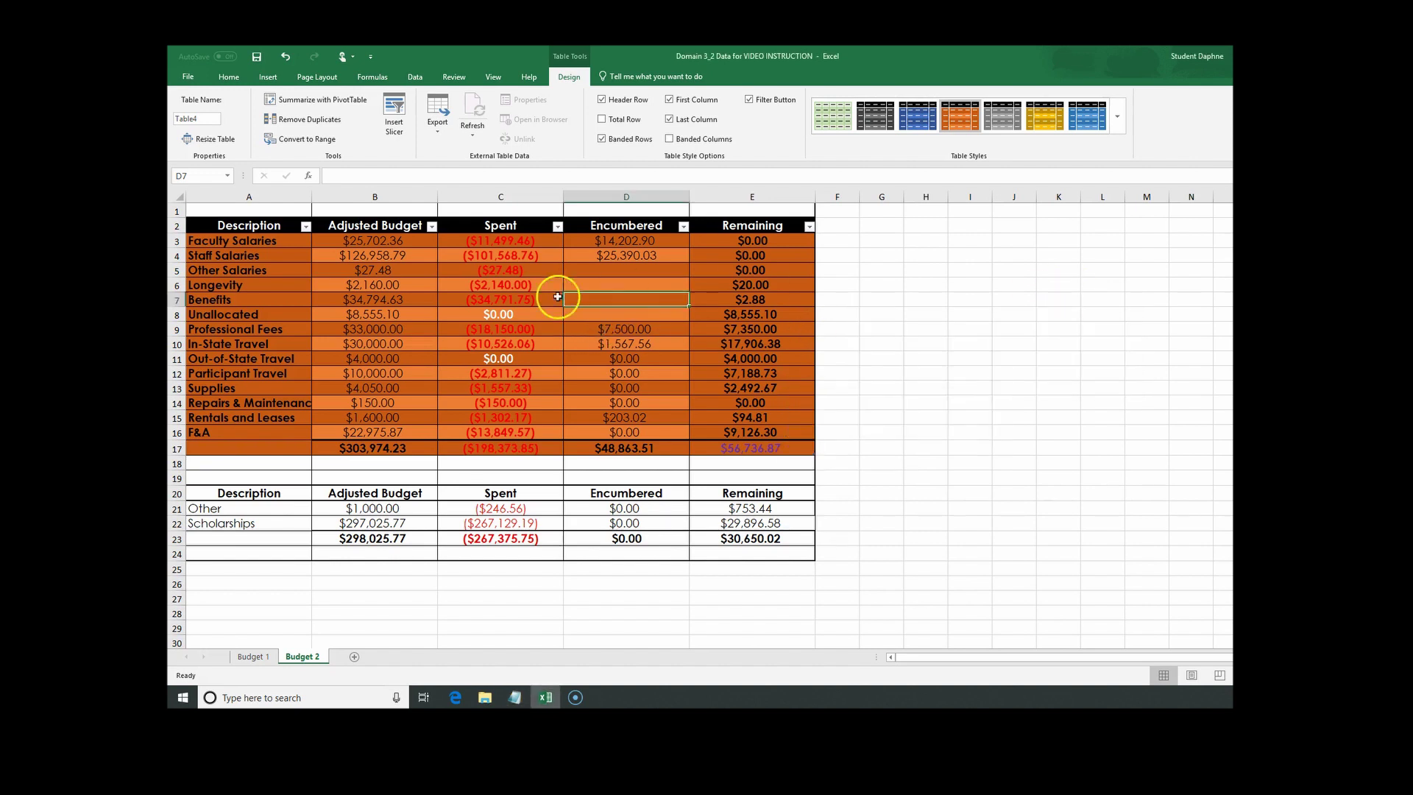
pyautogui.click(639, 298)
pyautogui.click(600, 121)
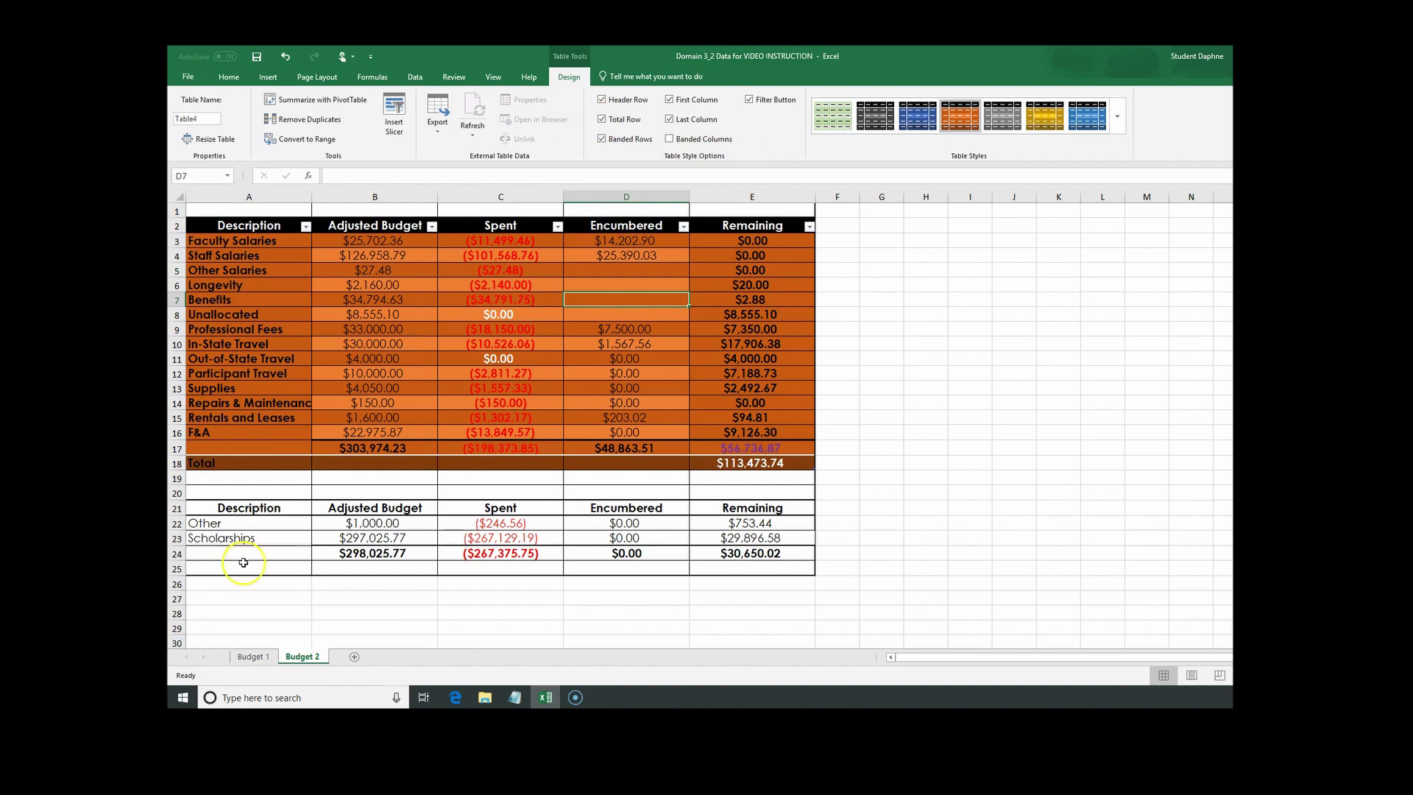
pyautogui.hotkey('ctrl', 'z')
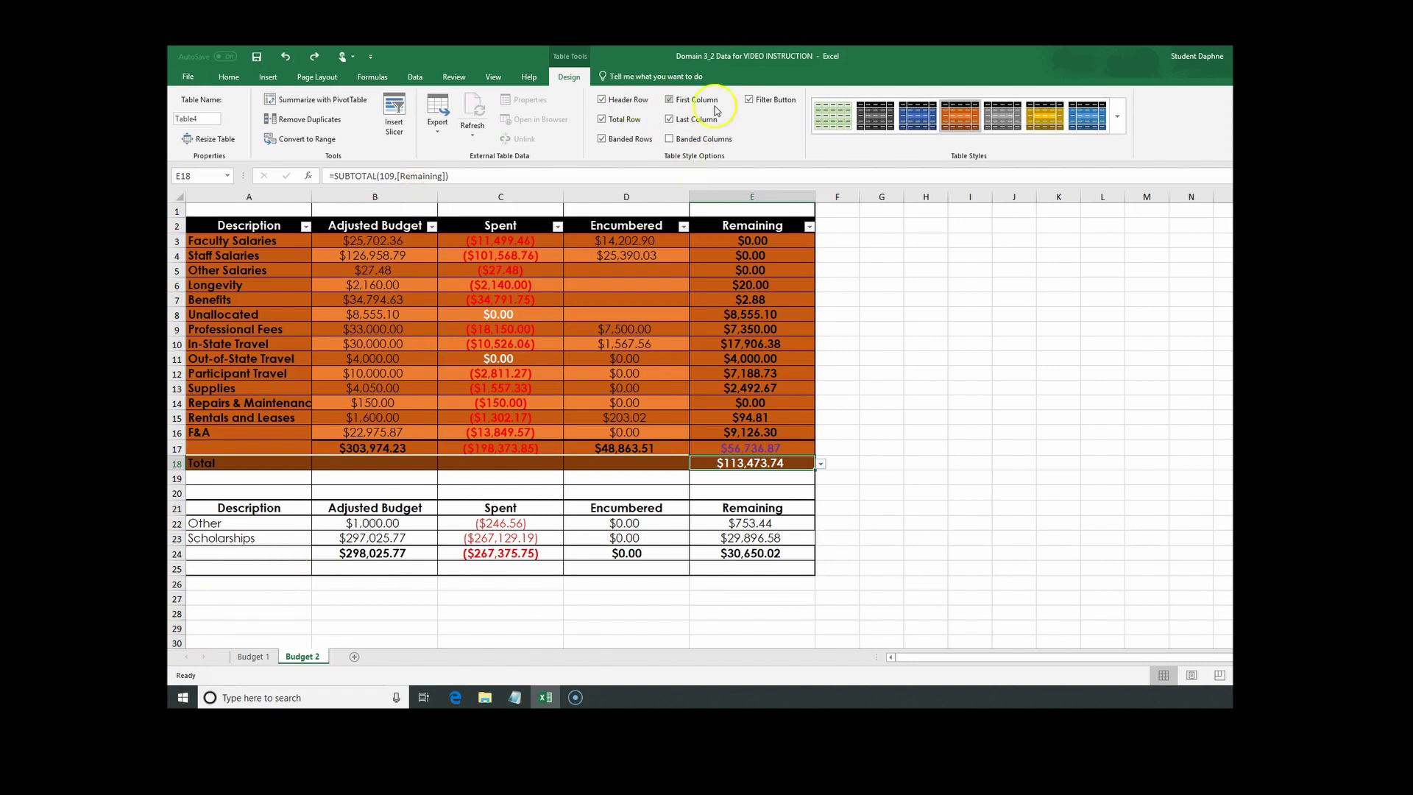
# Step: Set the Adjusted Budget column's total row function in B18 to Average
pyautogui.click(395, 196)
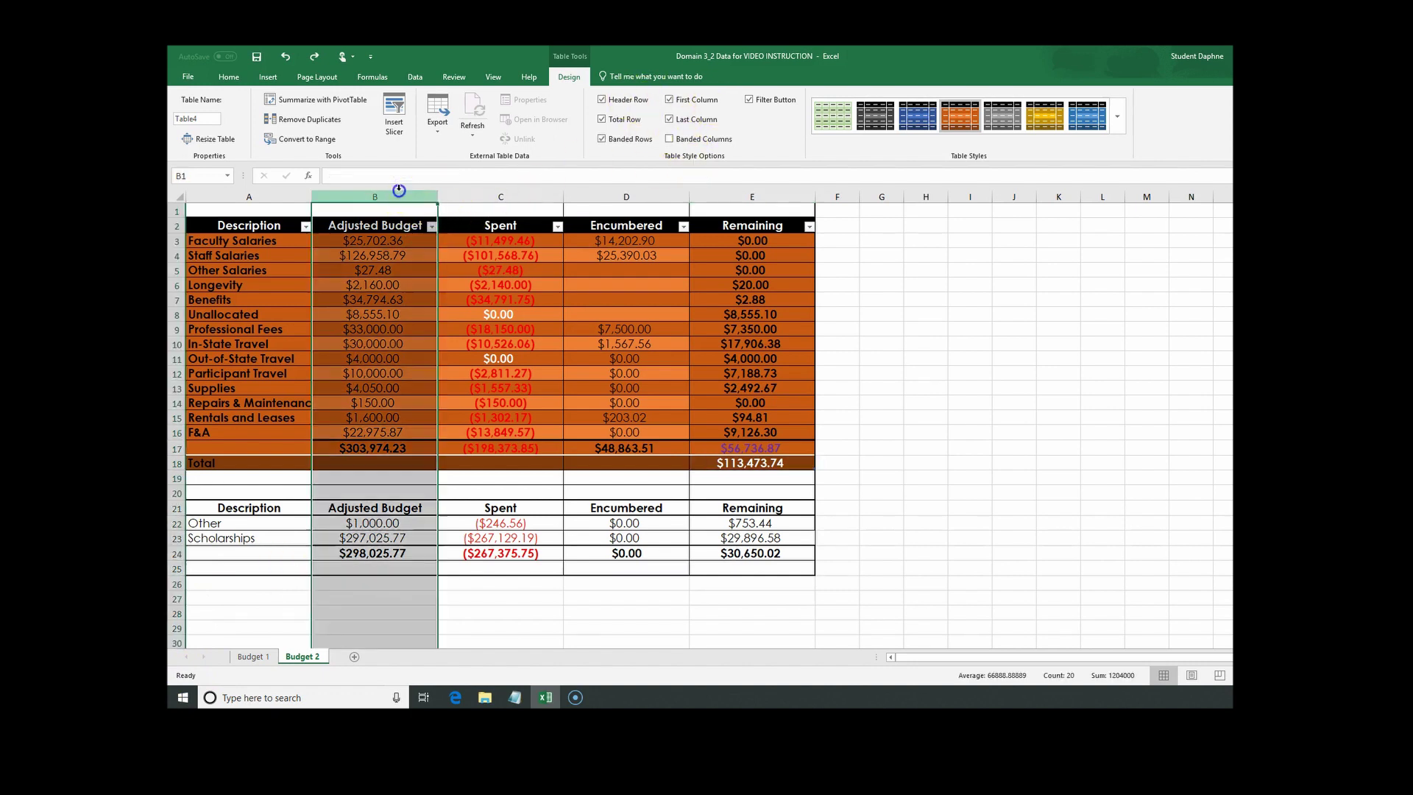
pyautogui.click(386, 467)
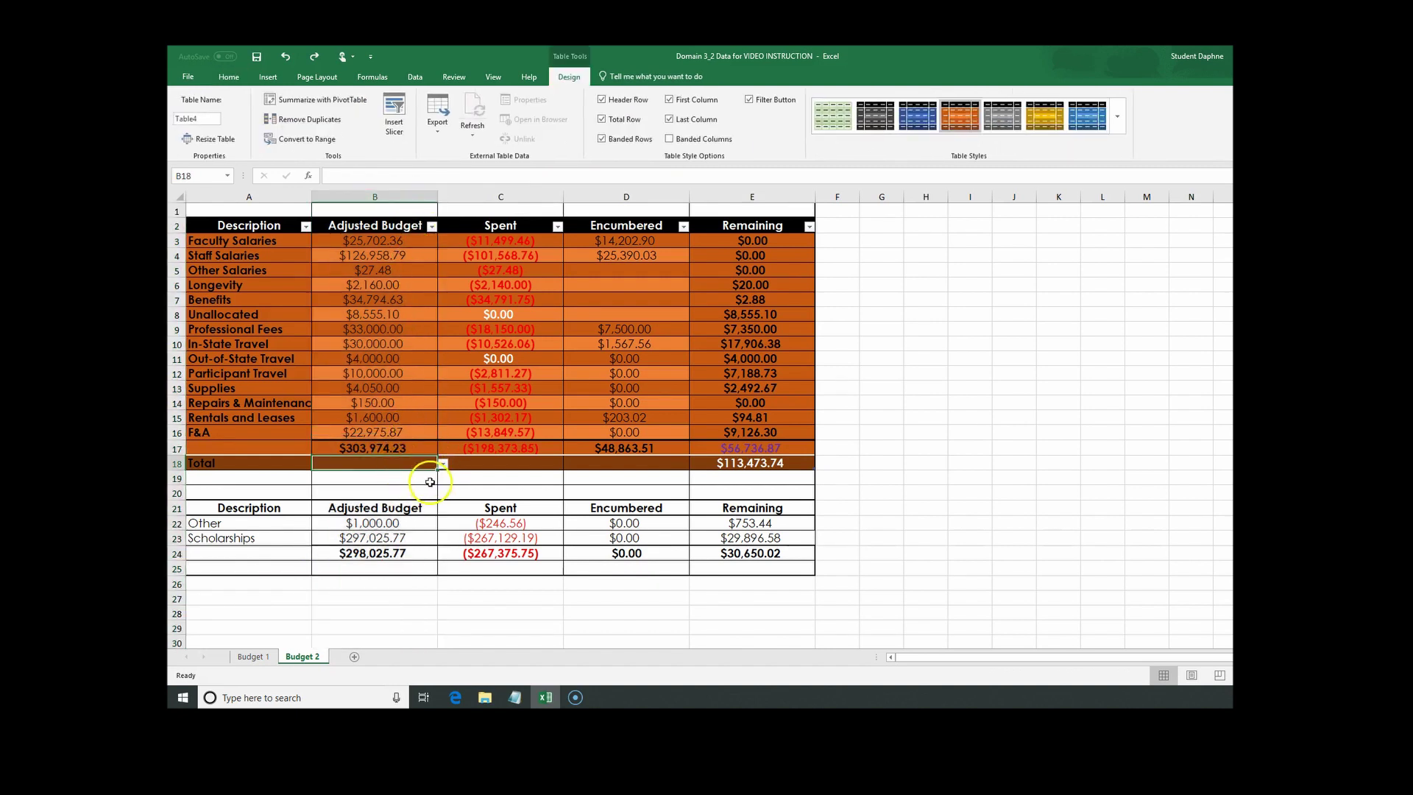
pyautogui.click(443, 464)
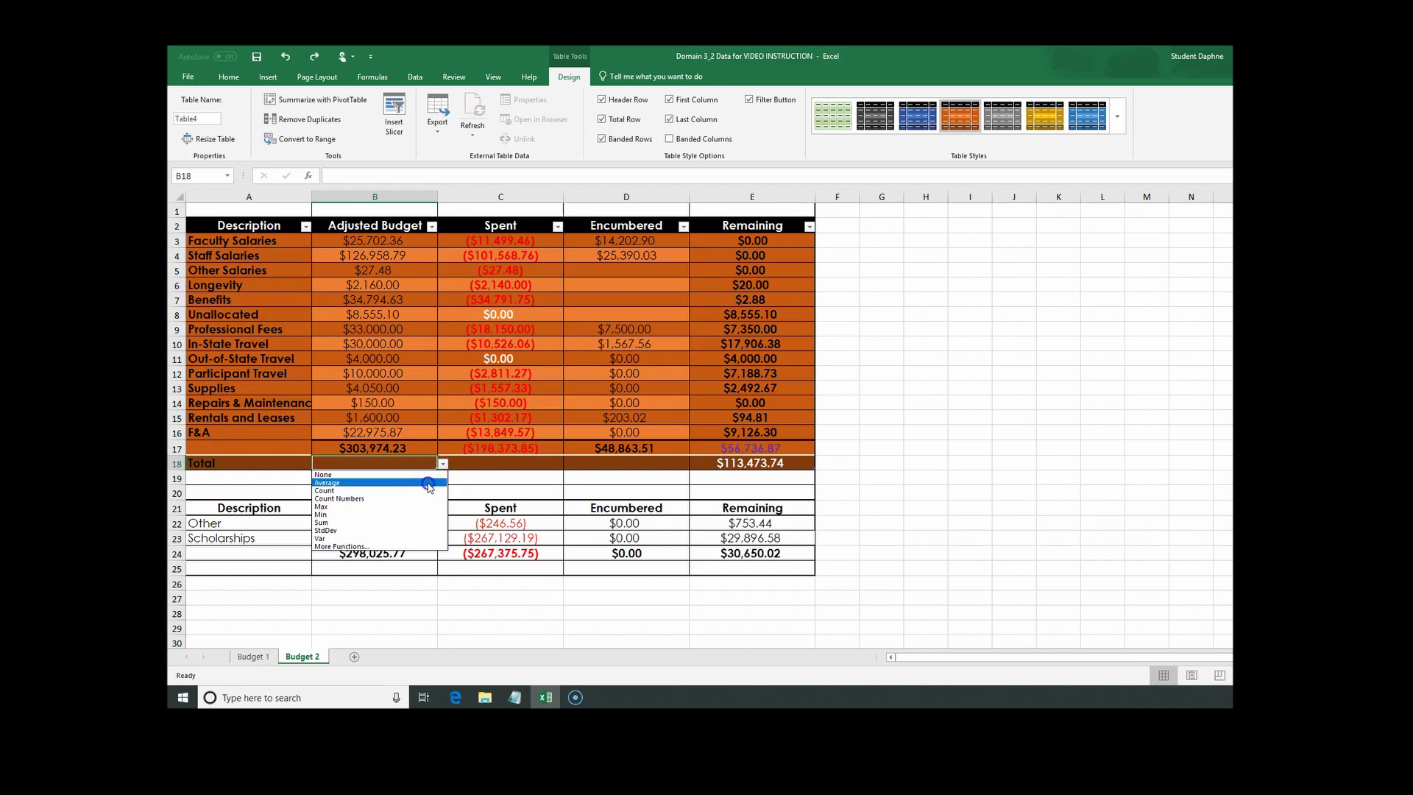
pyautogui.click(429, 484)
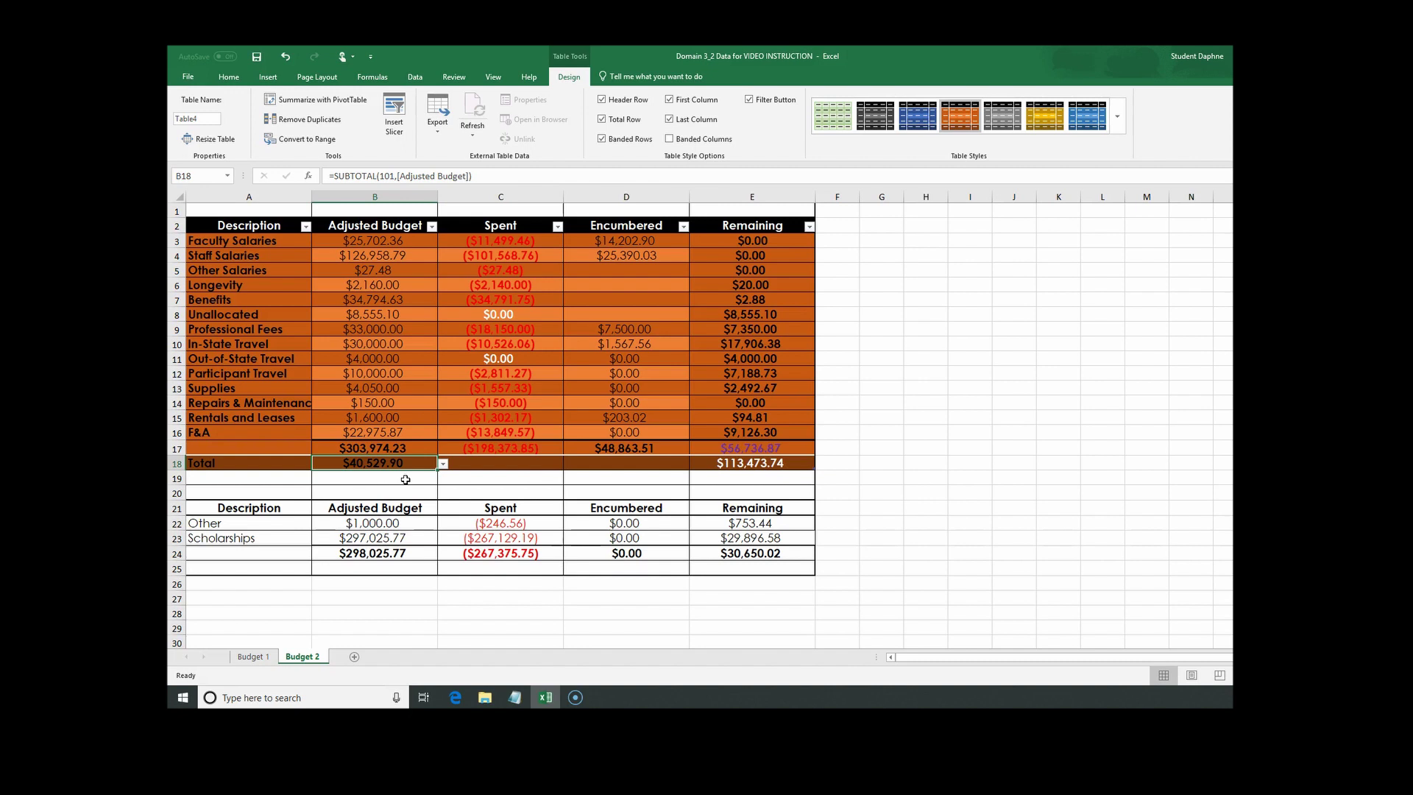
# Step: Try Sum as the Encumbered column's total row function in D18, change it to Min, and check the column's values
pyautogui.click(618, 463)
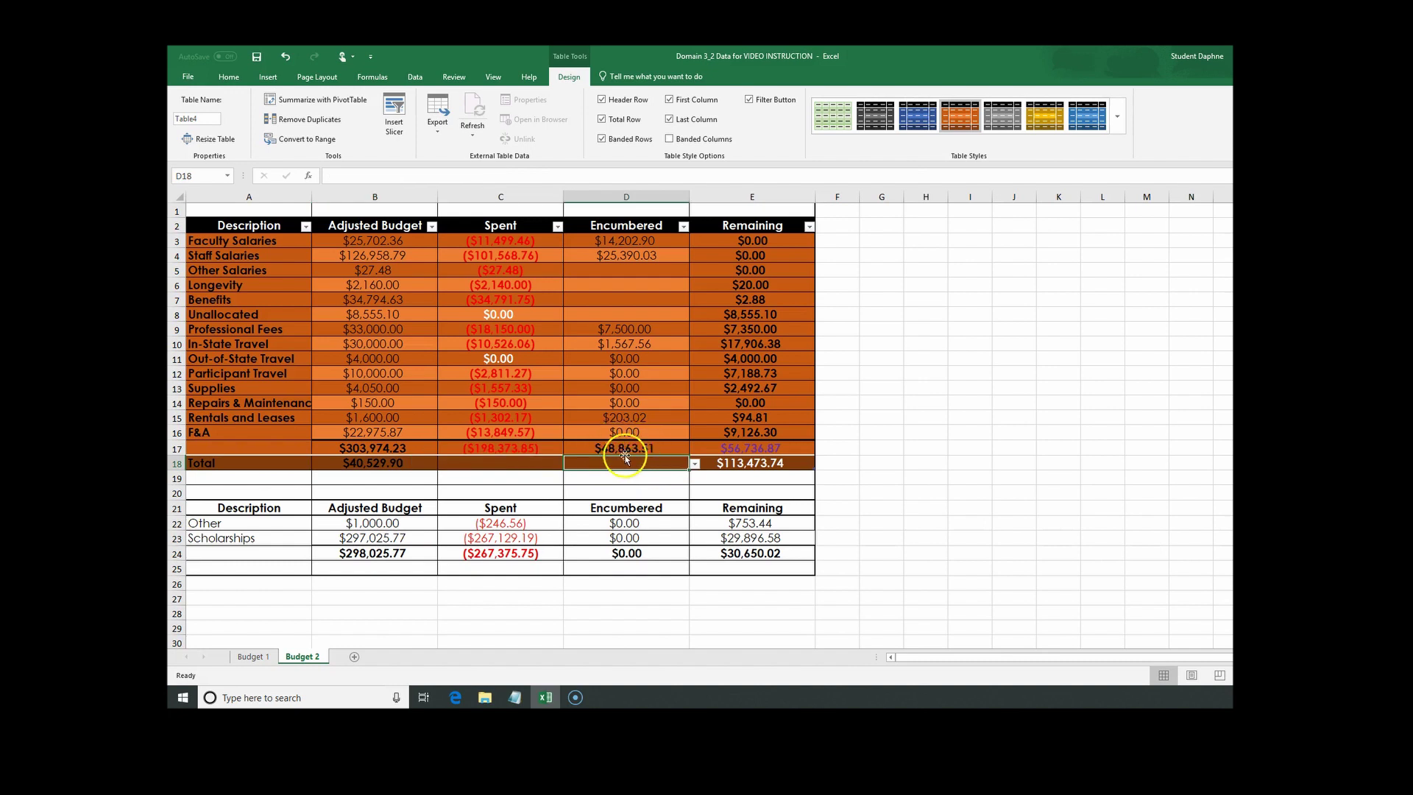
pyautogui.click(695, 463)
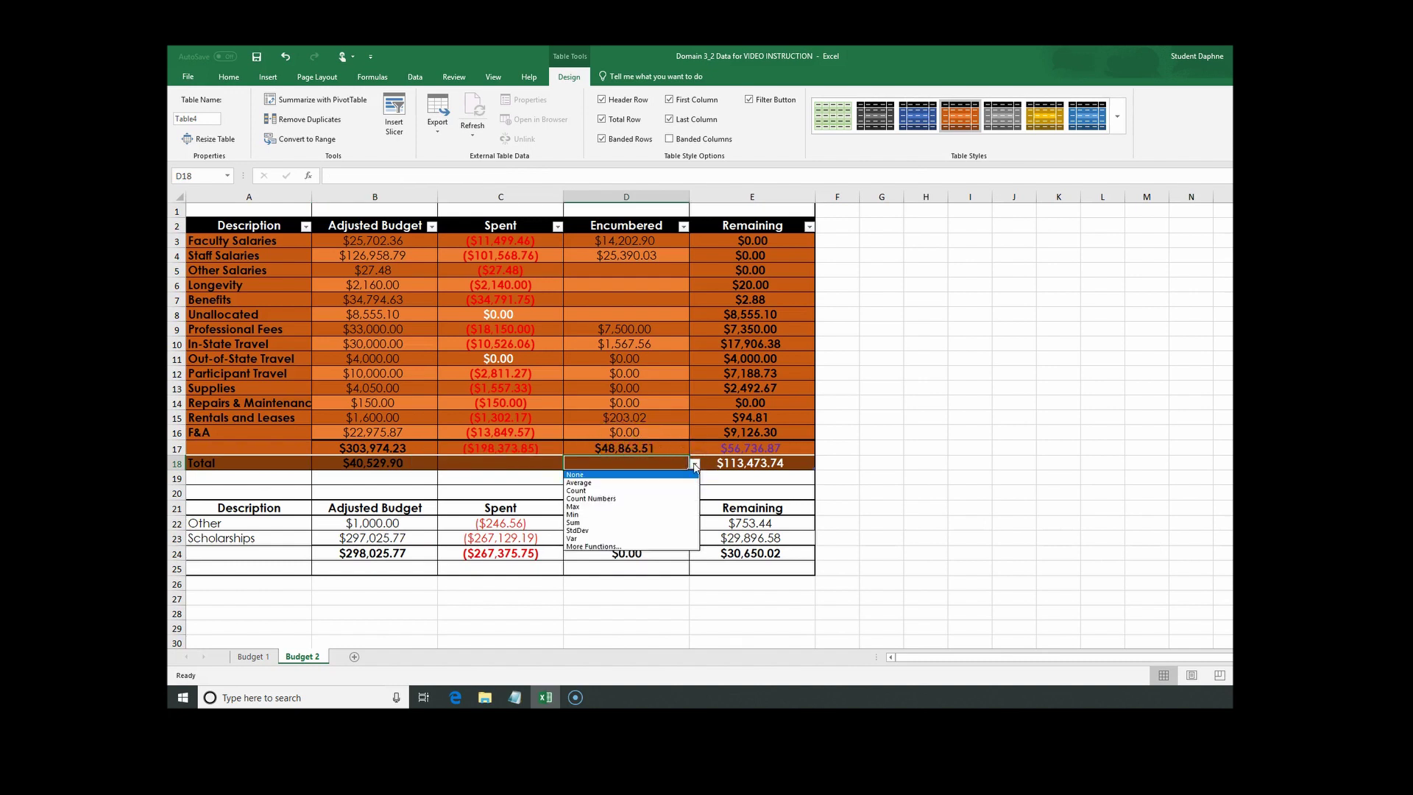
pyautogui.click(633, 523)
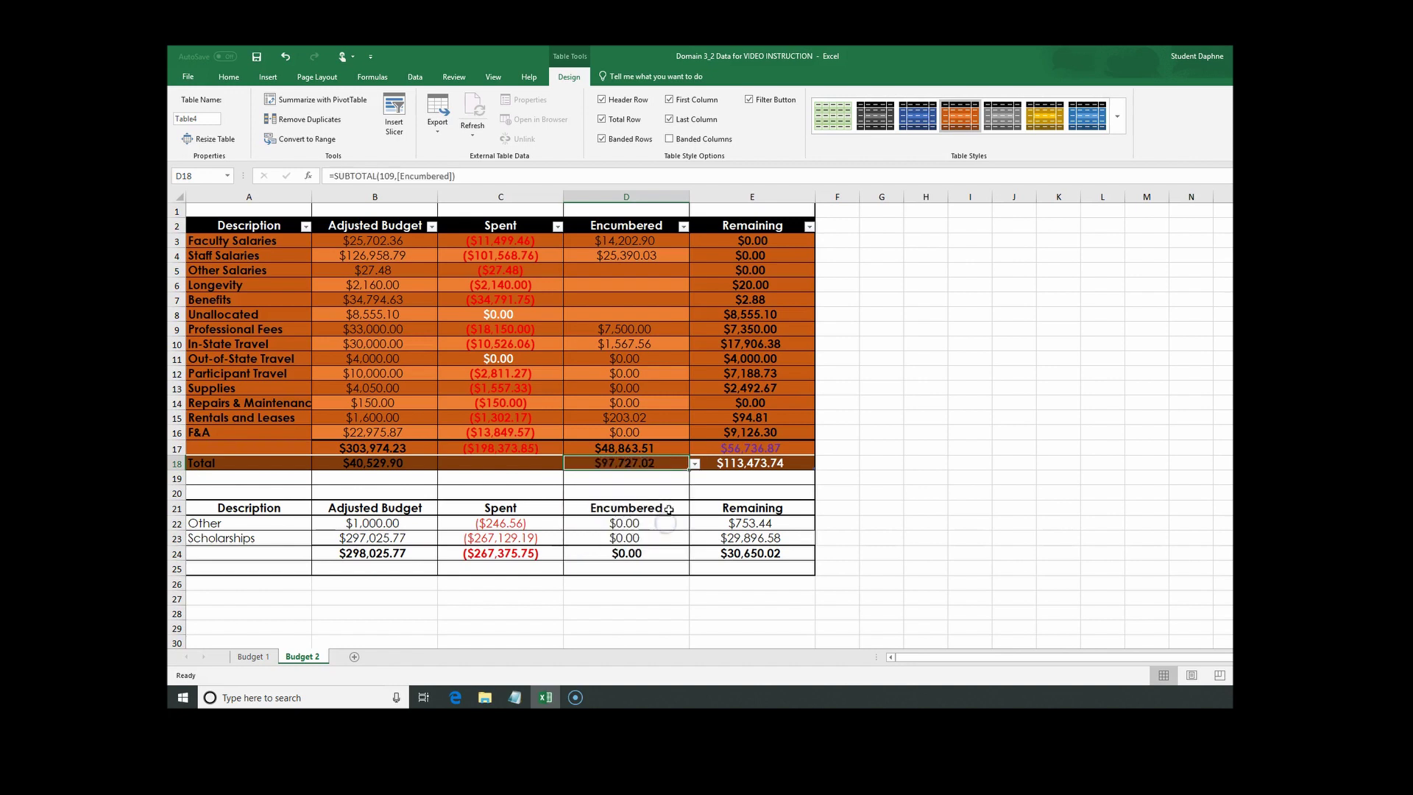
pyautogui.click(695, 464)
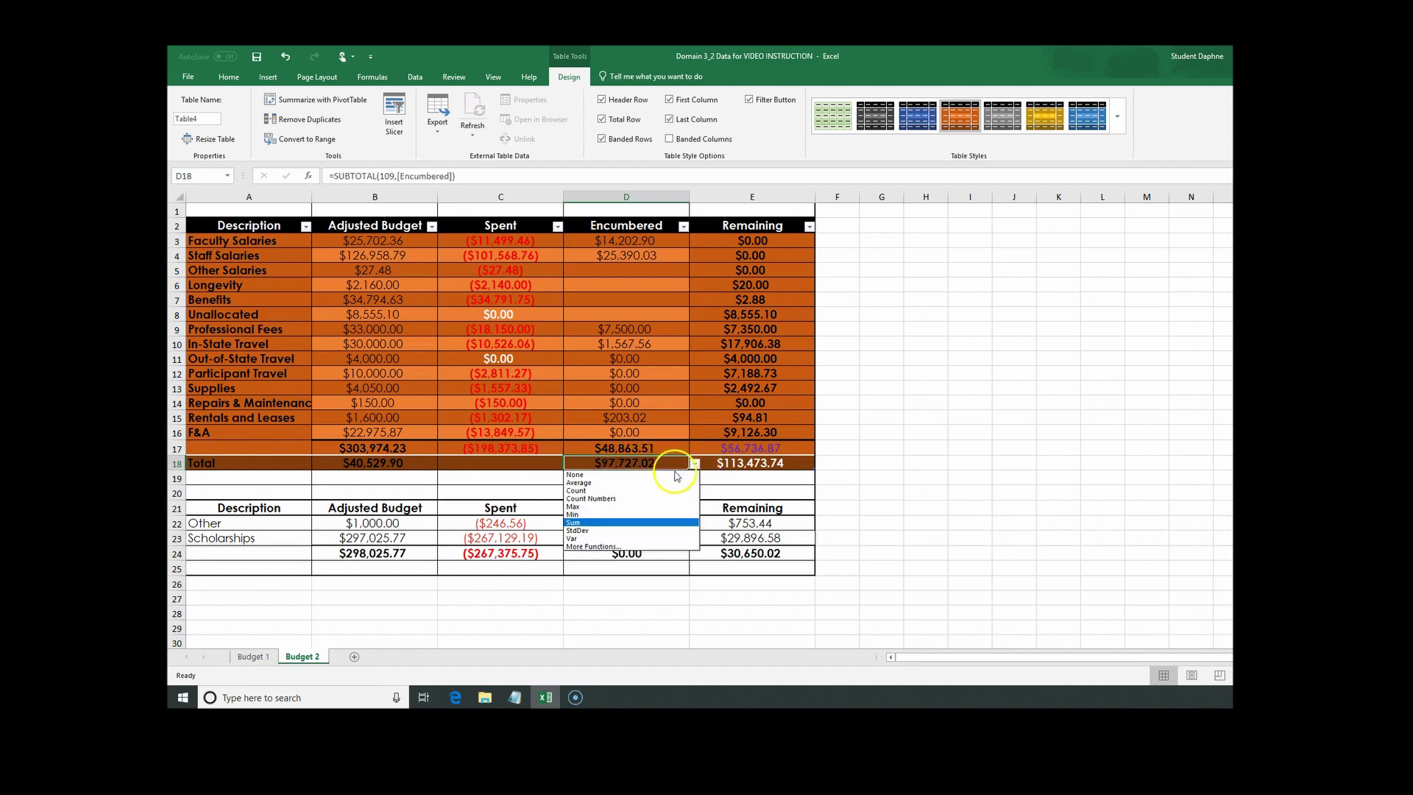
pyautogui.click(668, 515)
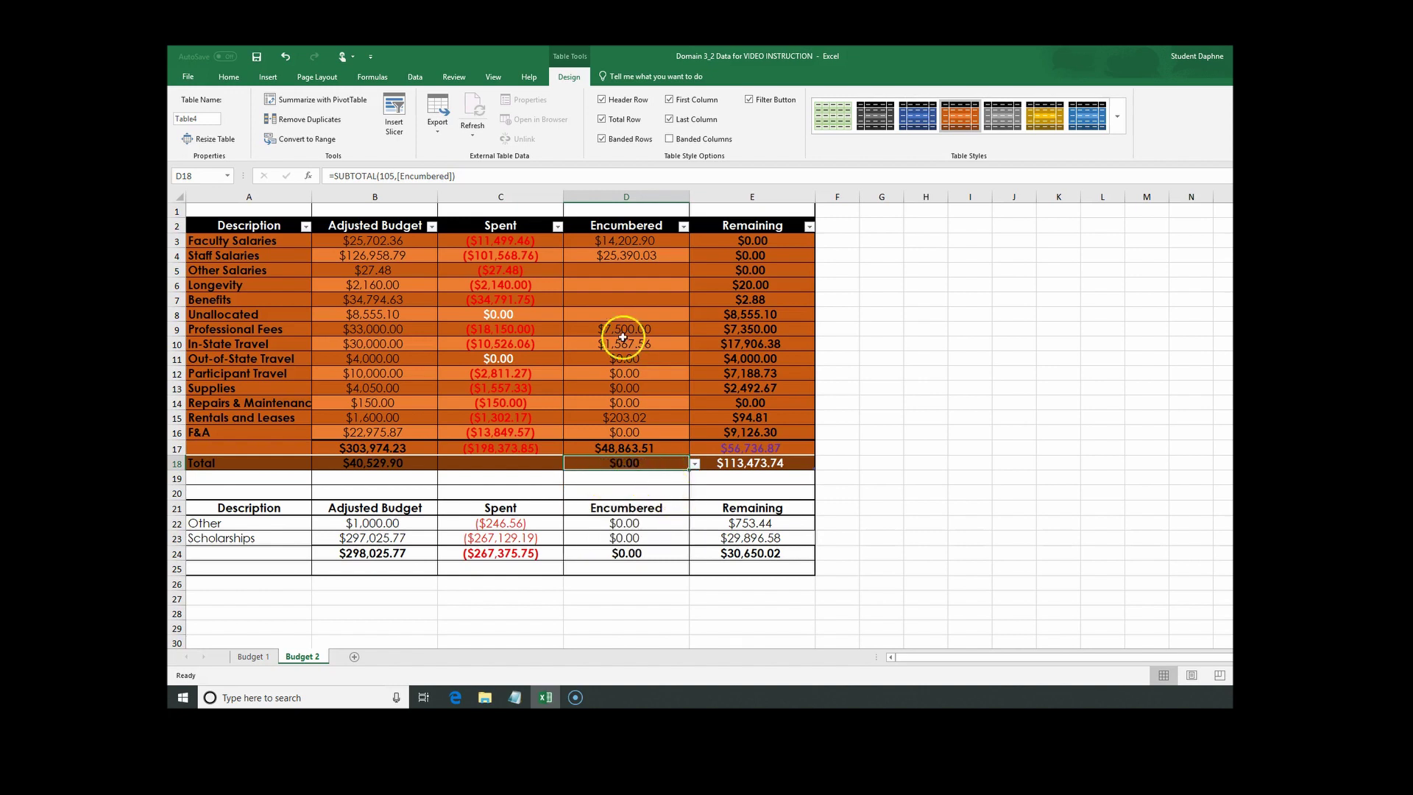
pyautogui.moveTo(648, 270); pyautogui.dragTo(647, 374)
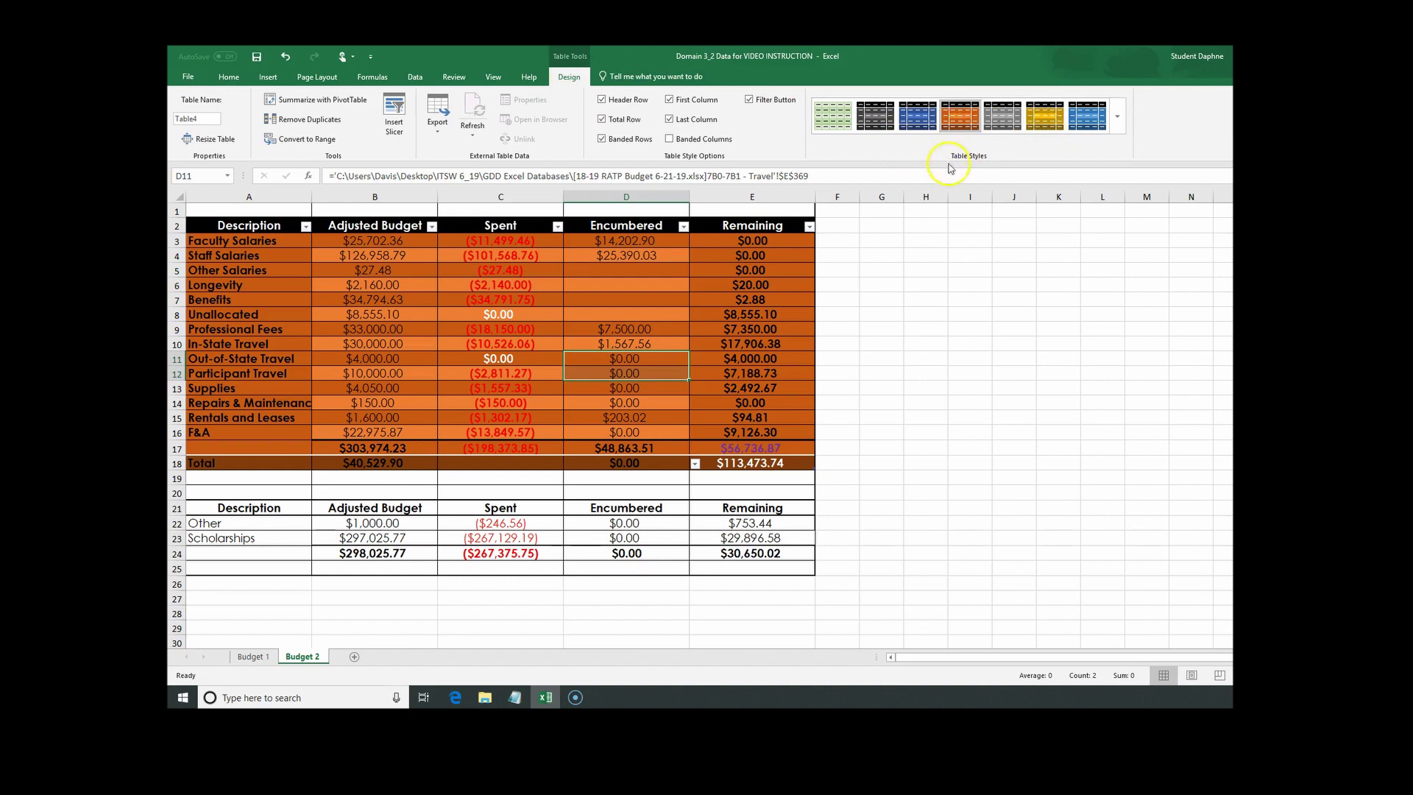
pyautogui.click(264, 77)
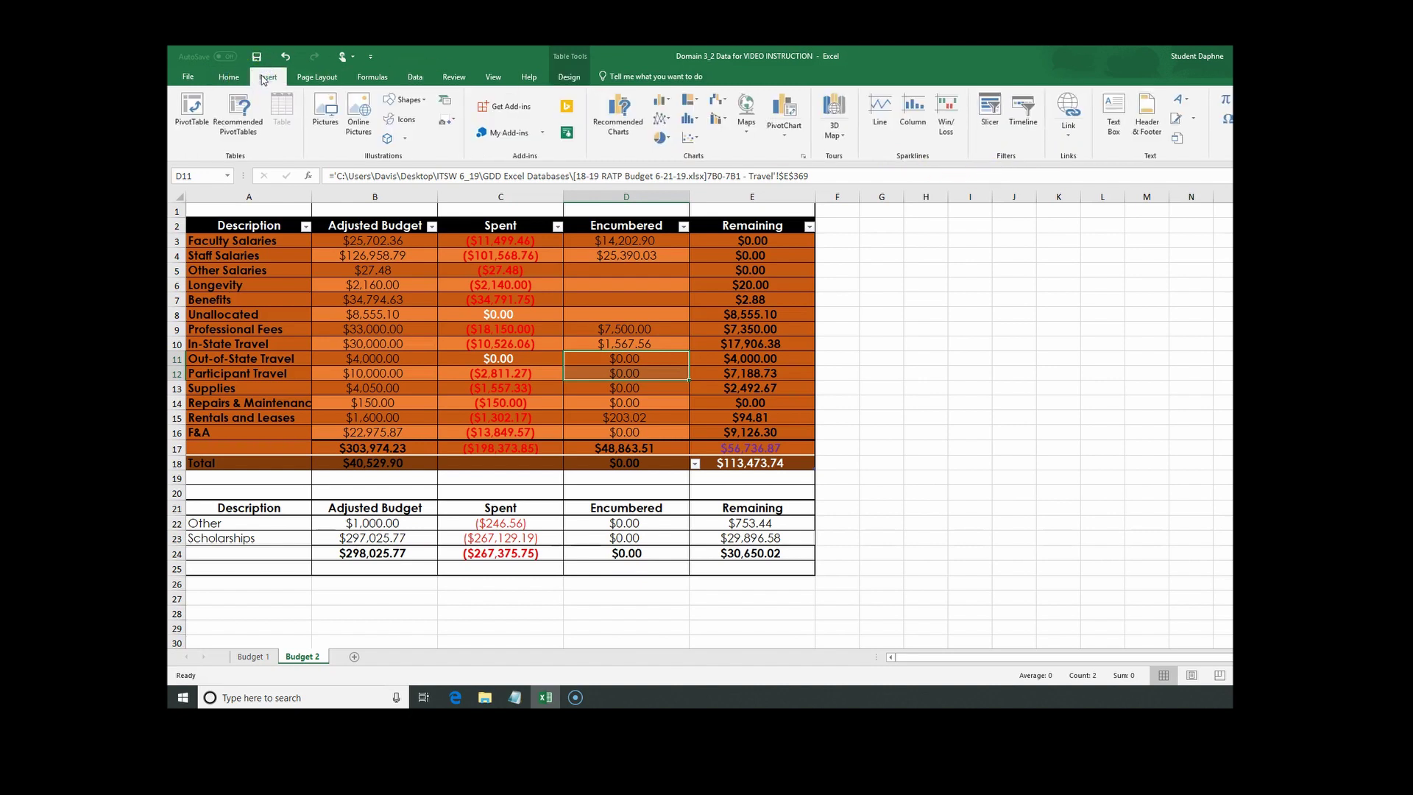